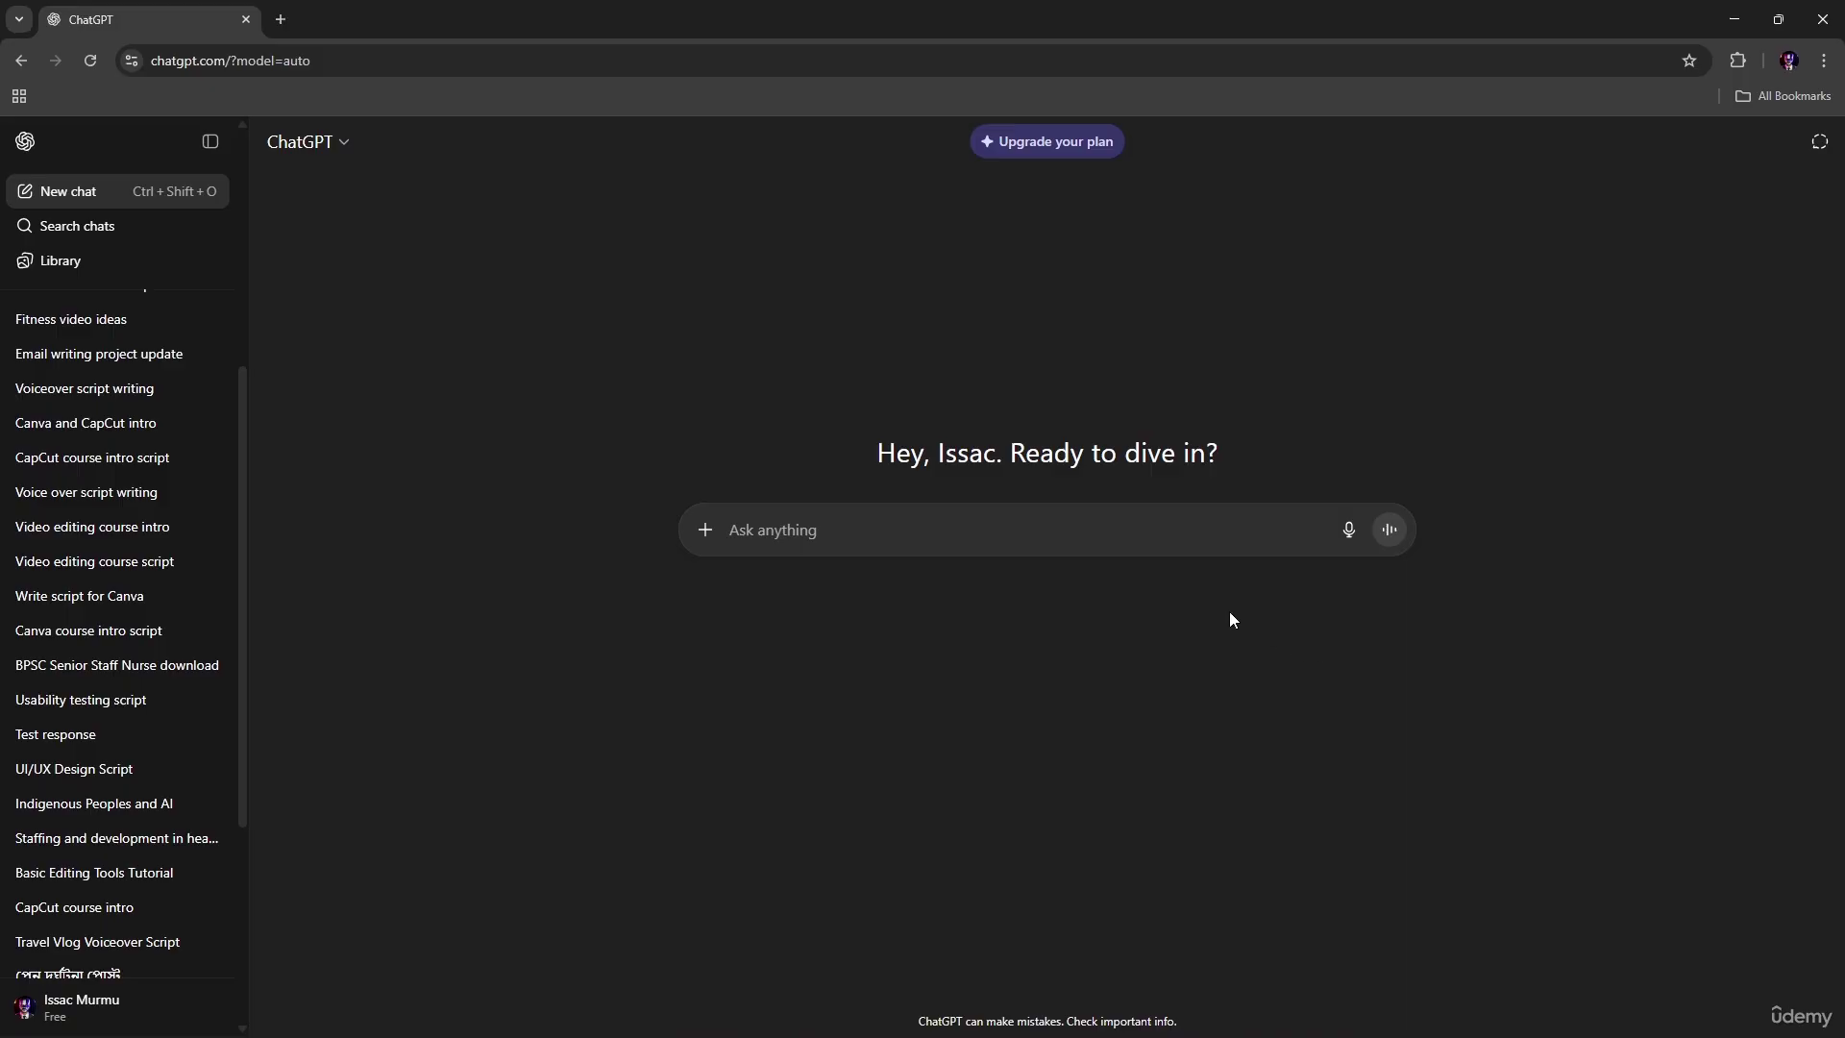
- Collapse the chat history sidebar and begin a prompt reading "write a 500 word blog post about Healthy snacks for busy professionals"
left_click(850, 532)
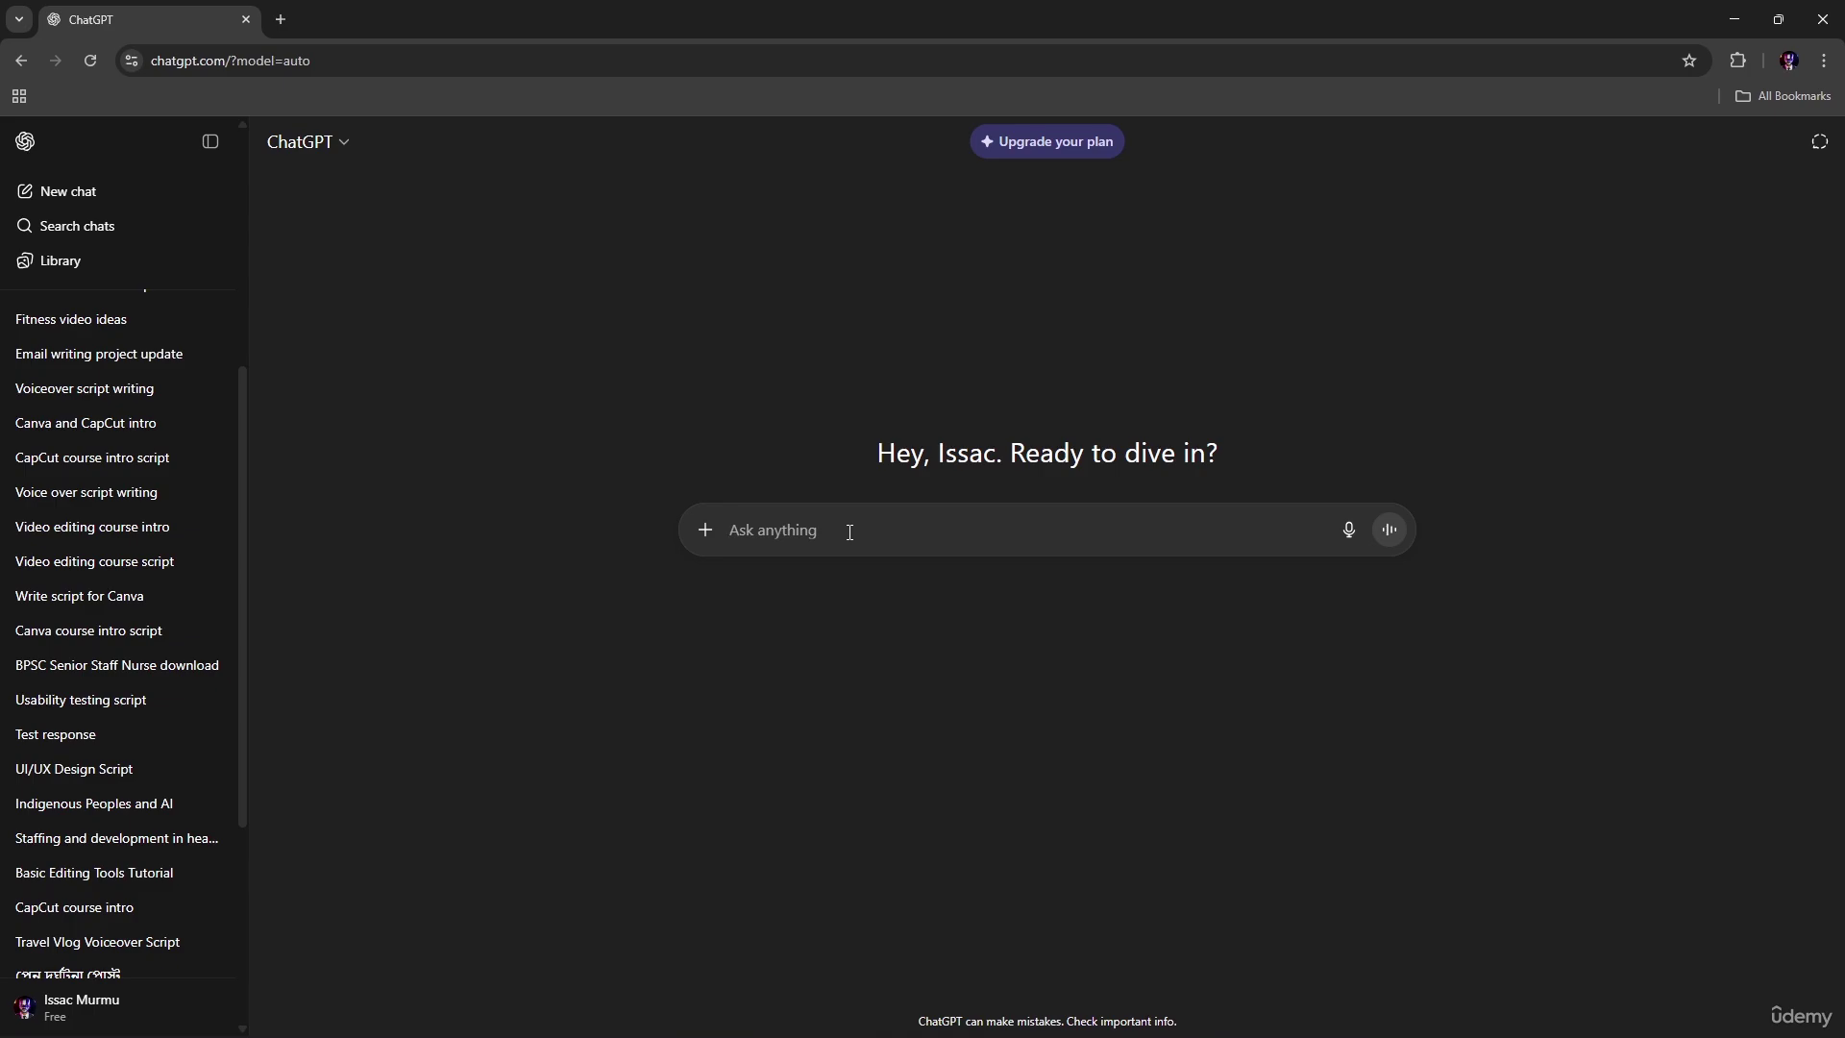
left_click(210, 141)
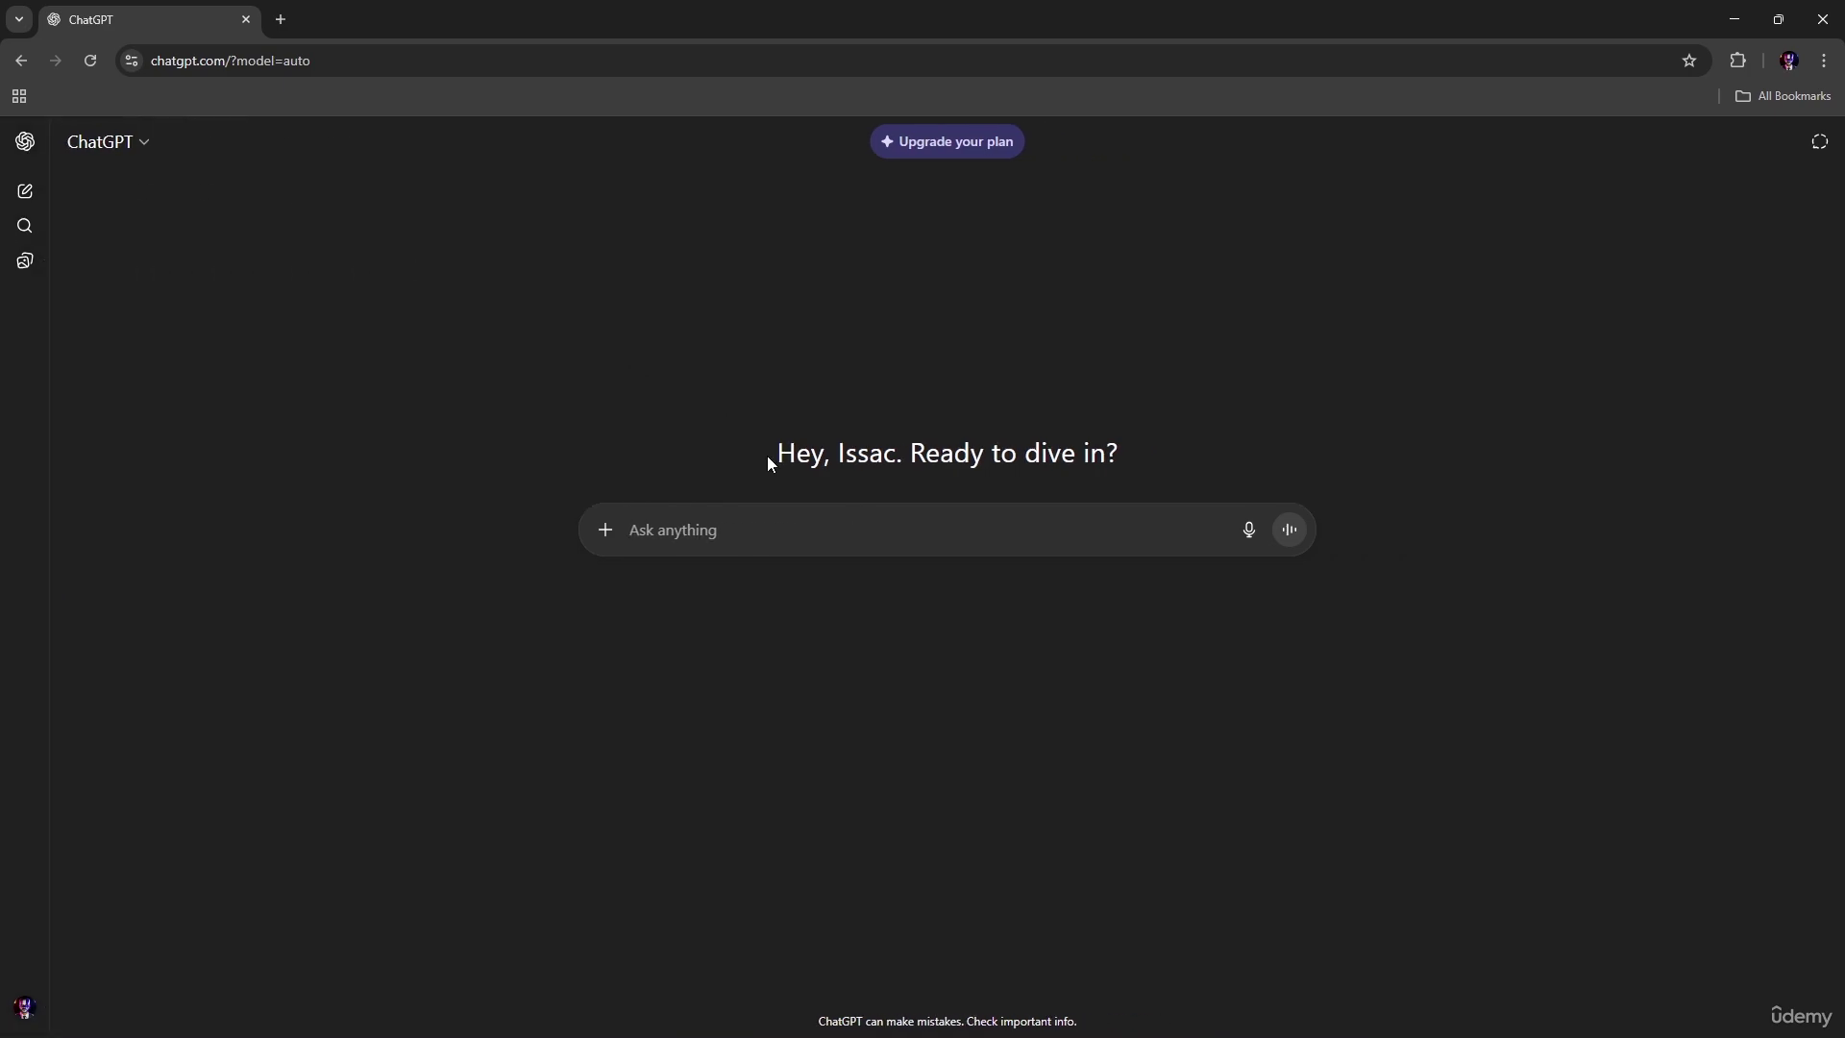
type("wri")
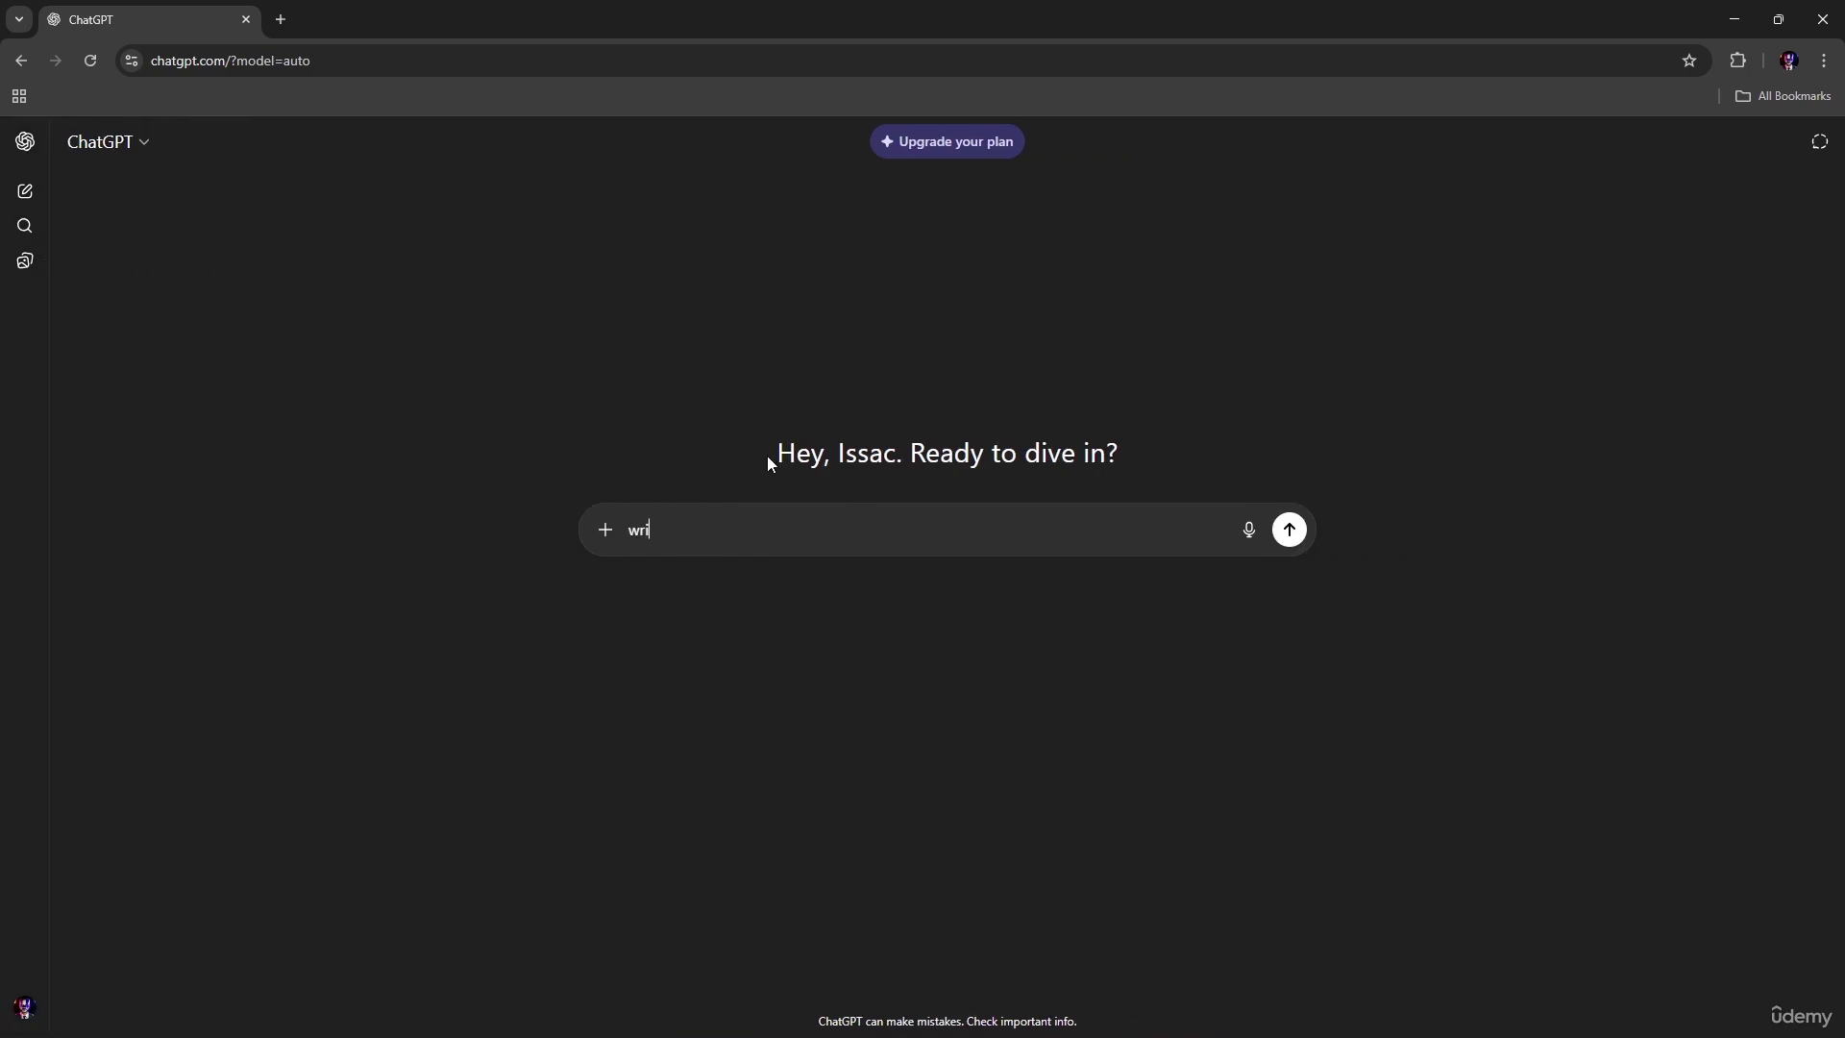
type("te a 500 wor")
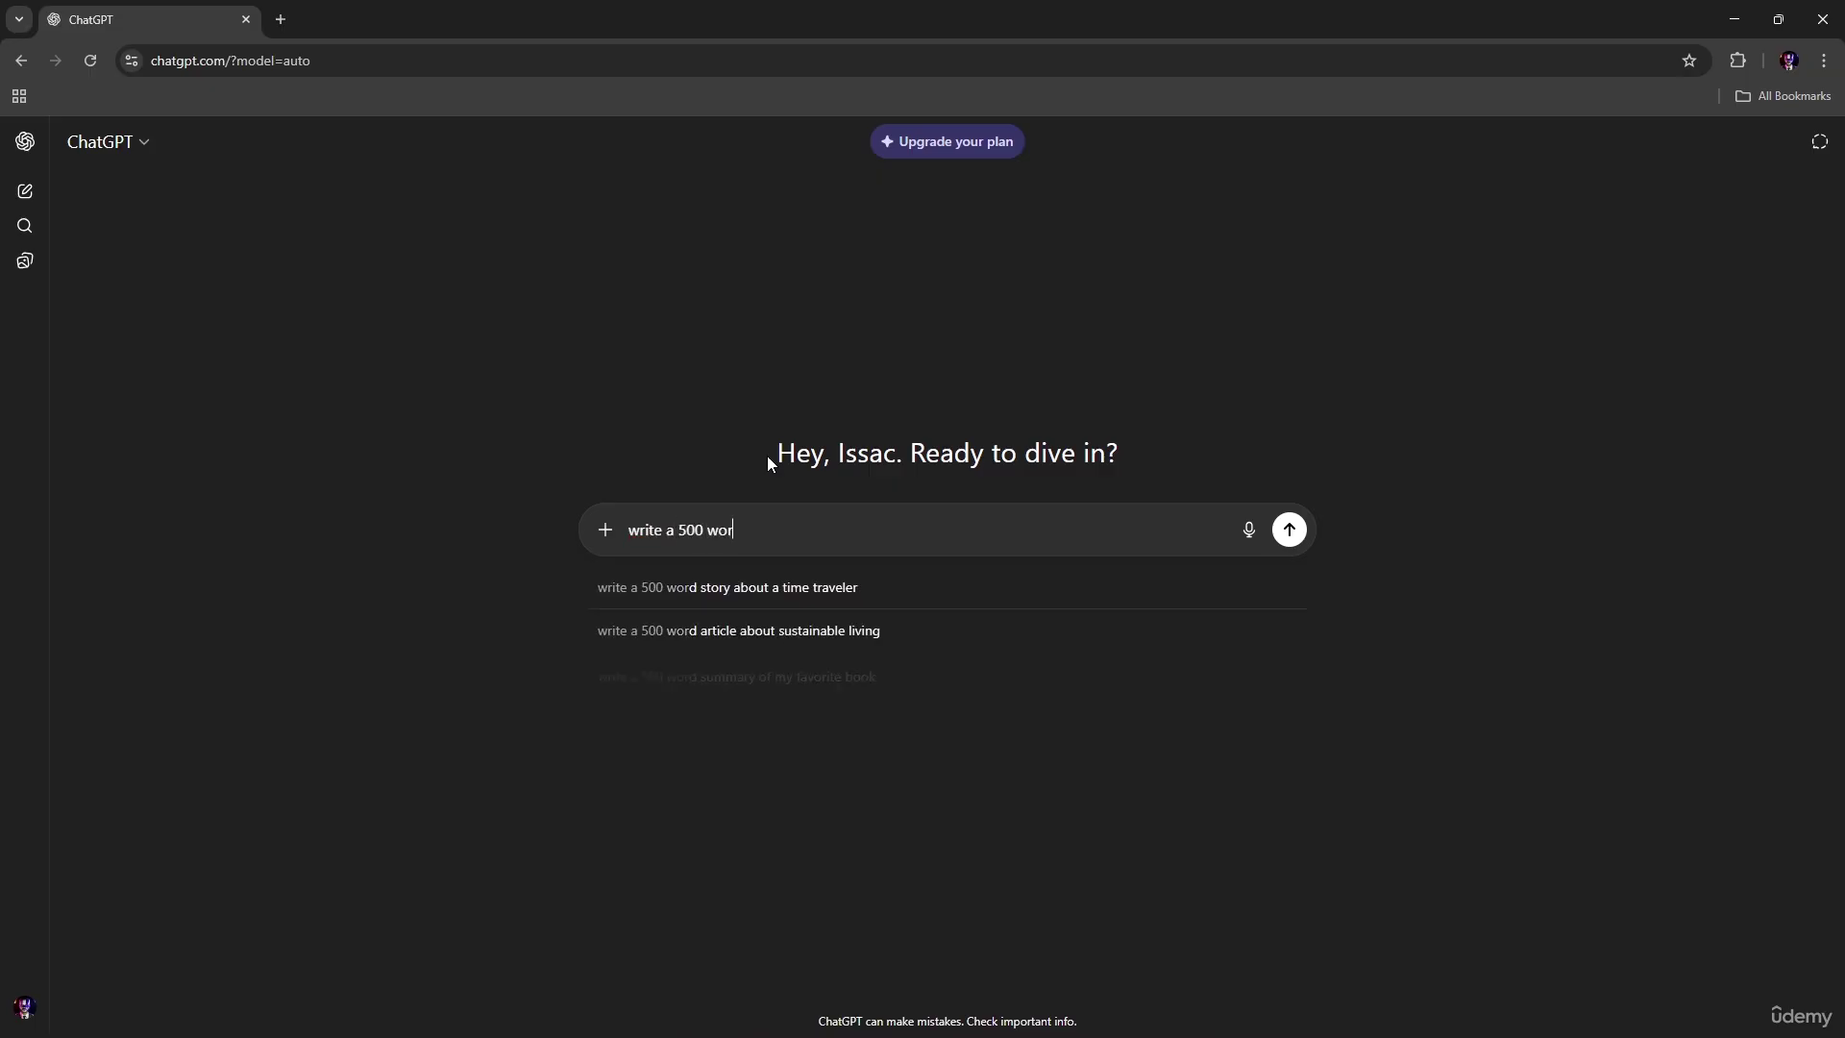
type("d bl")
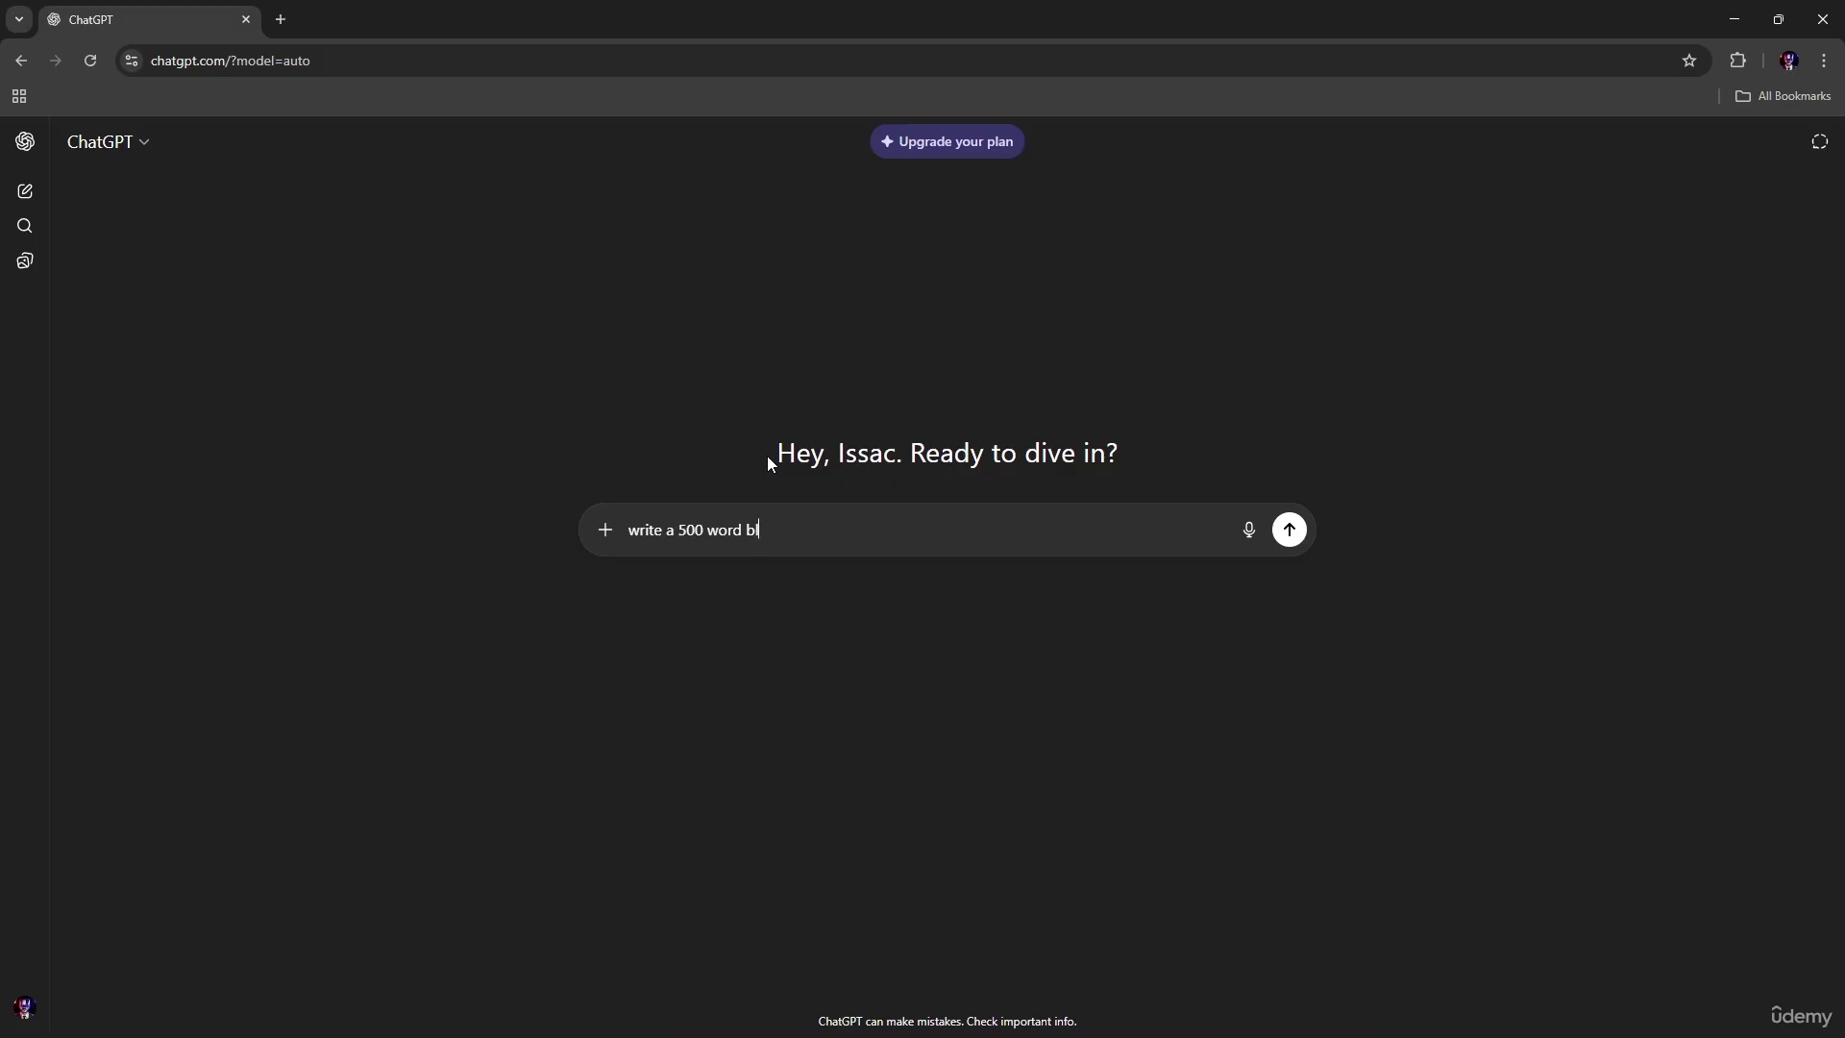
type("og ")
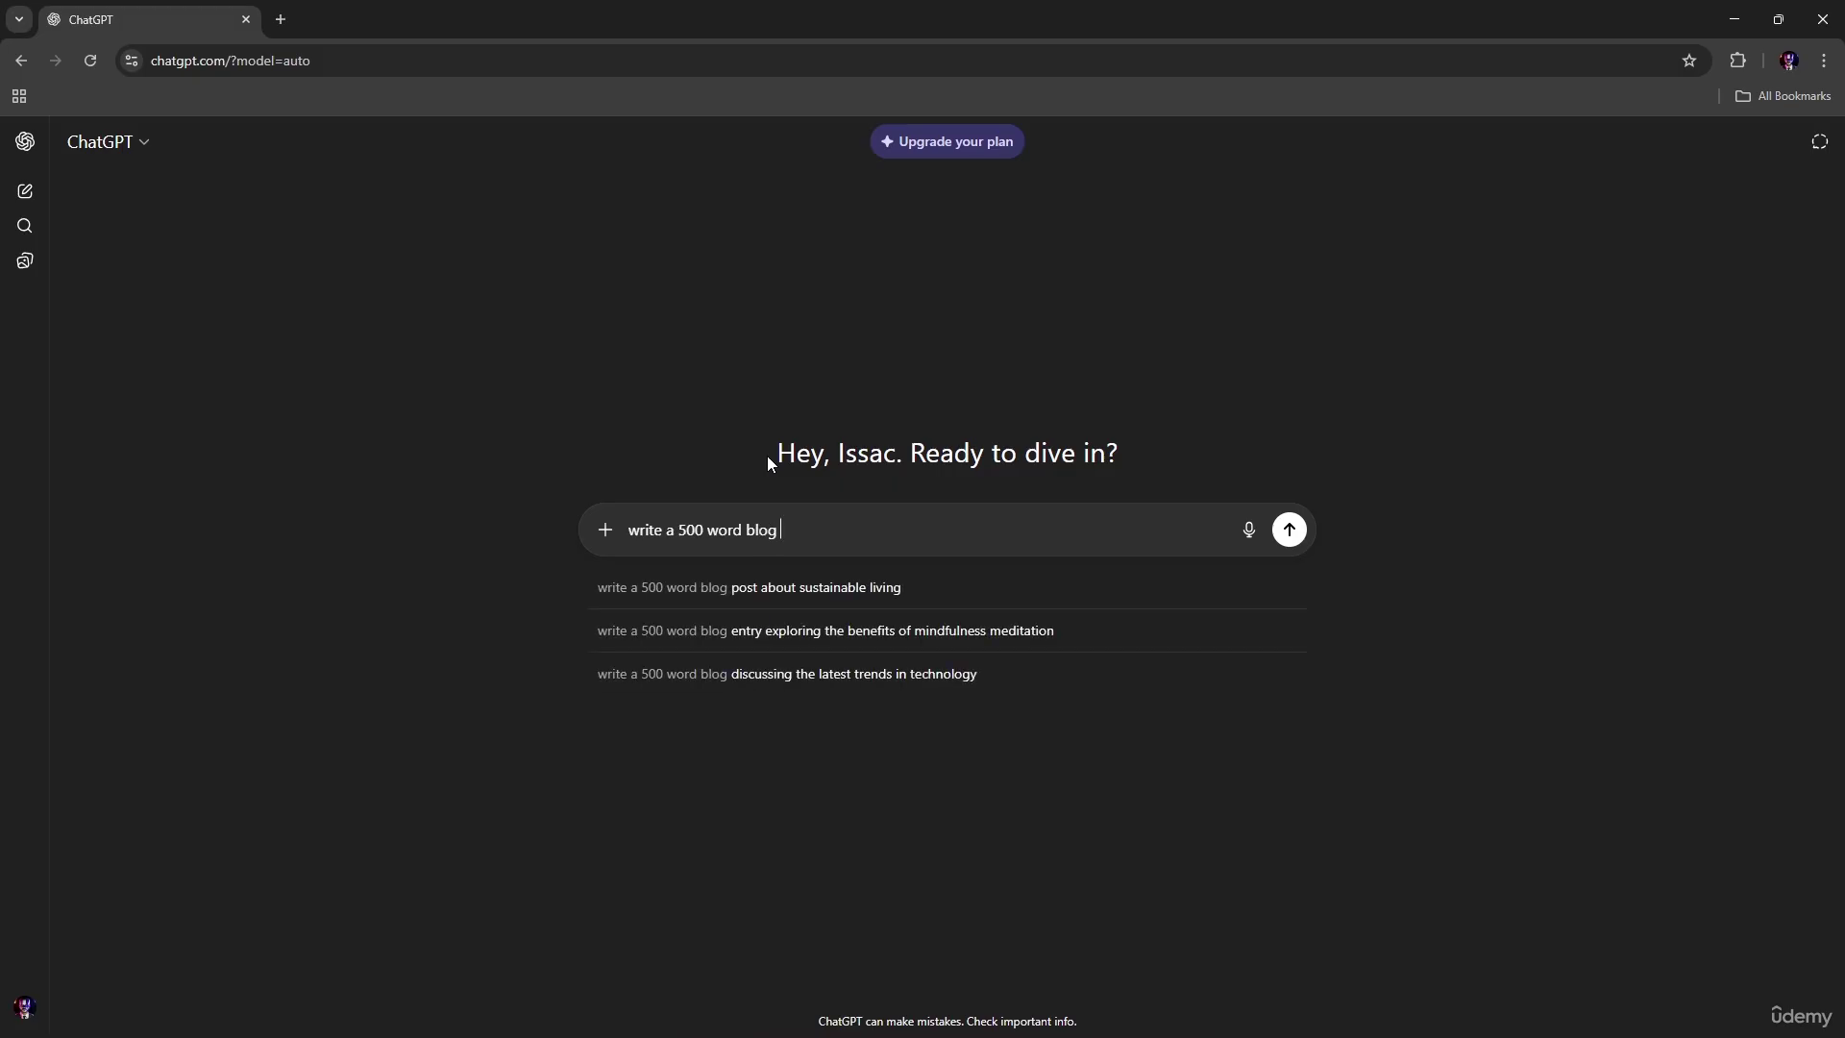
type("post abou")
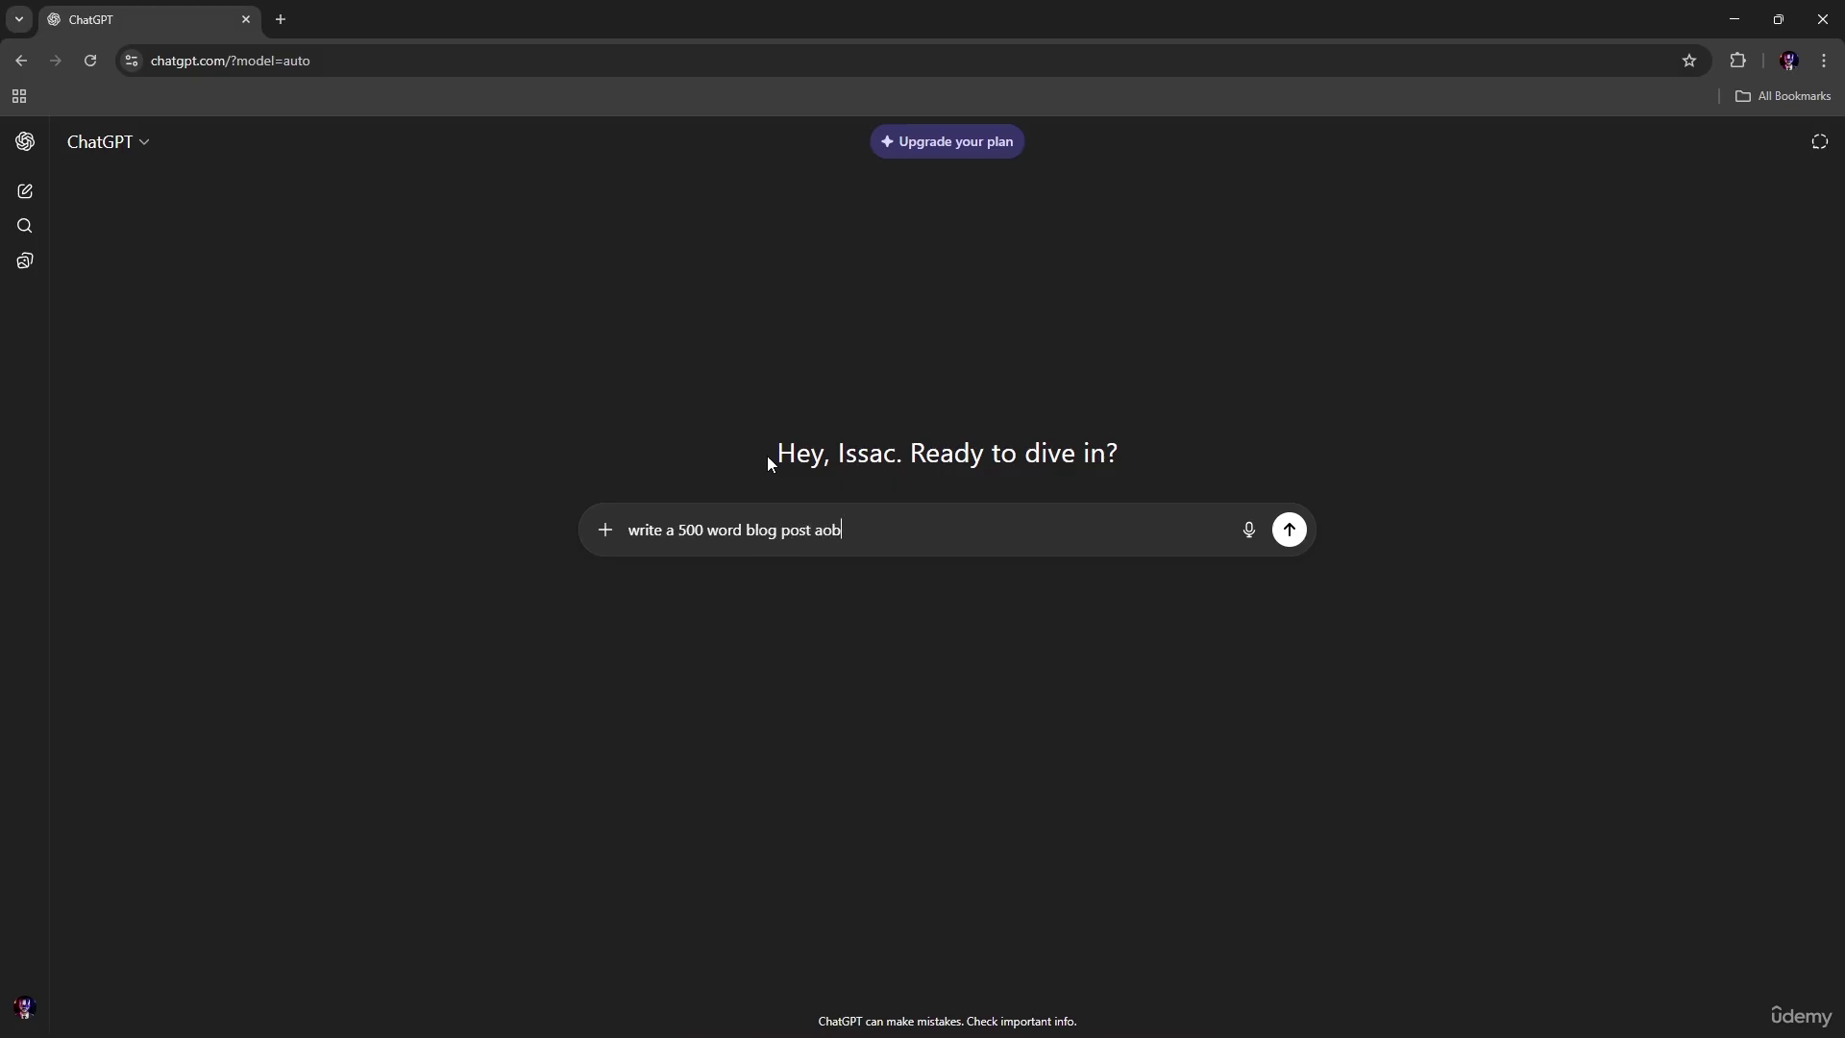
type("t Healthy snacks for by")
key("BackSpace")
type("usy pr")
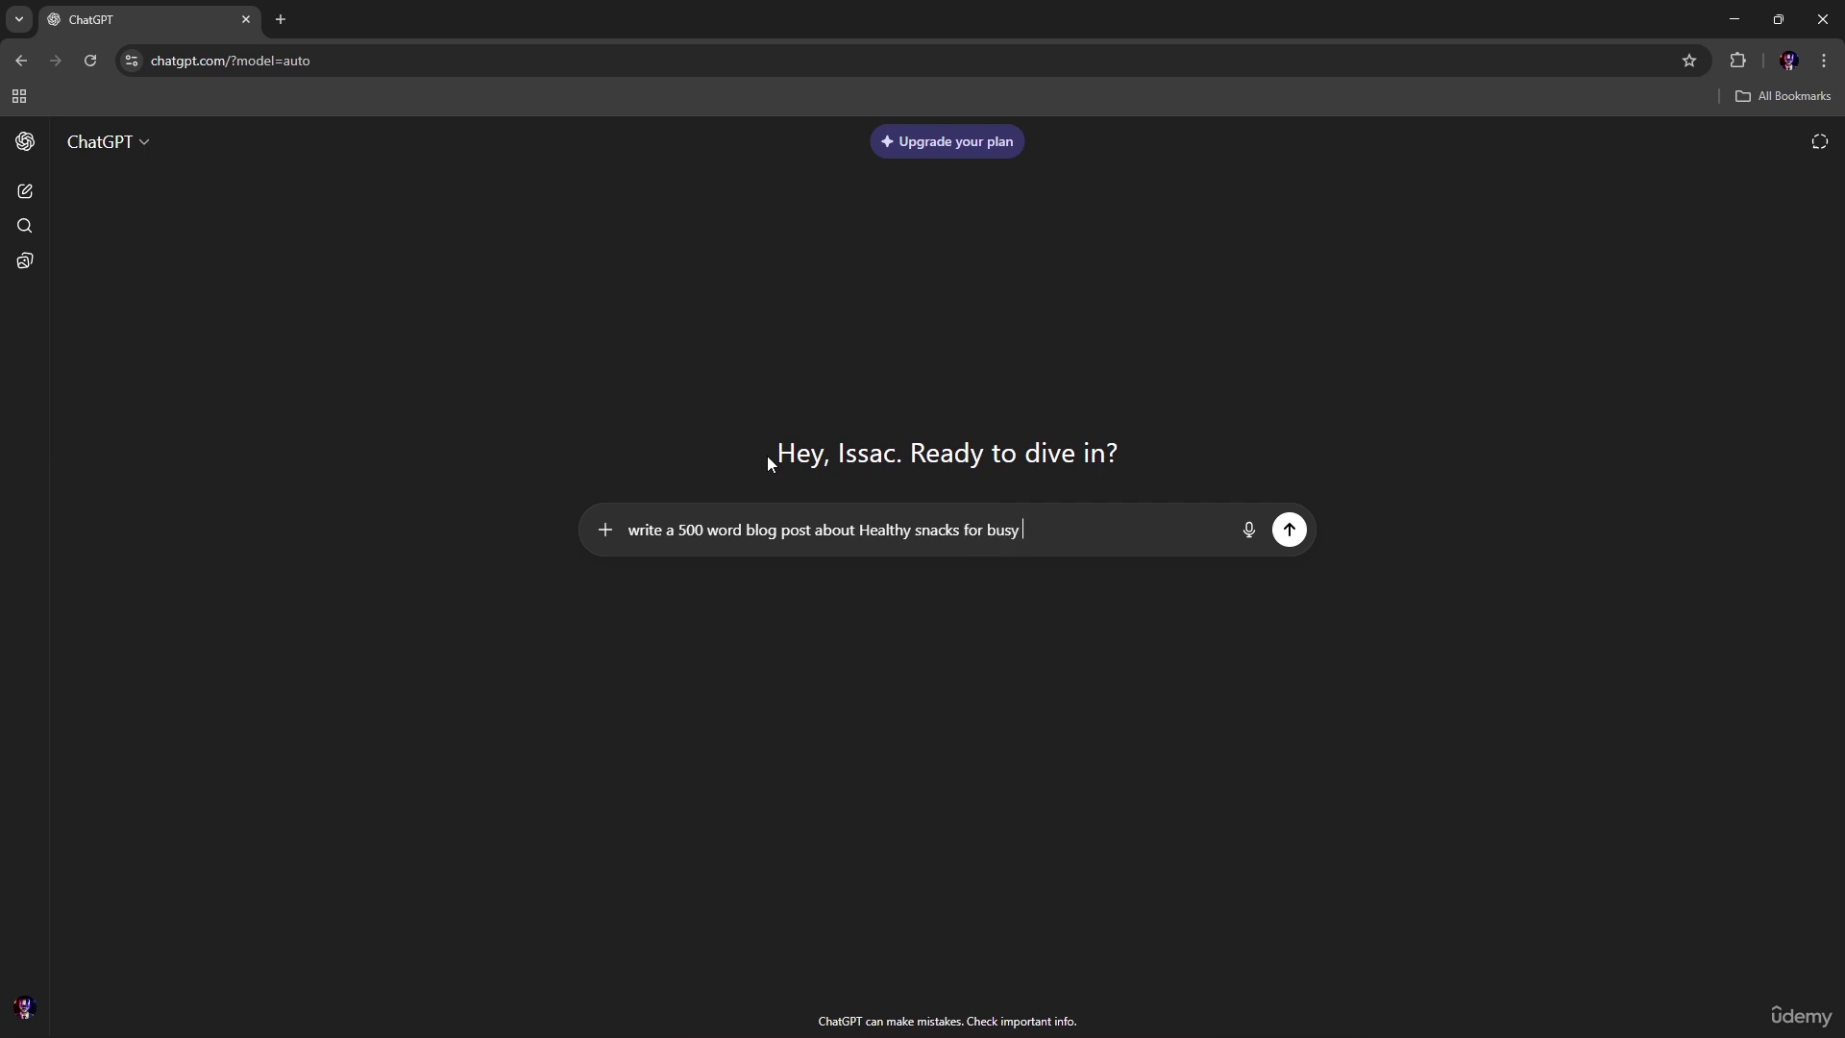
- Complete the blog prompt by asking to "include benefits, example, and actionable tips" and submit it
type("ofessionals, iclu")
key("BackSpace")
key("BackSpace")
key("BackSpace")
type("nclude")
type(" b")
type("end")
type("fits")
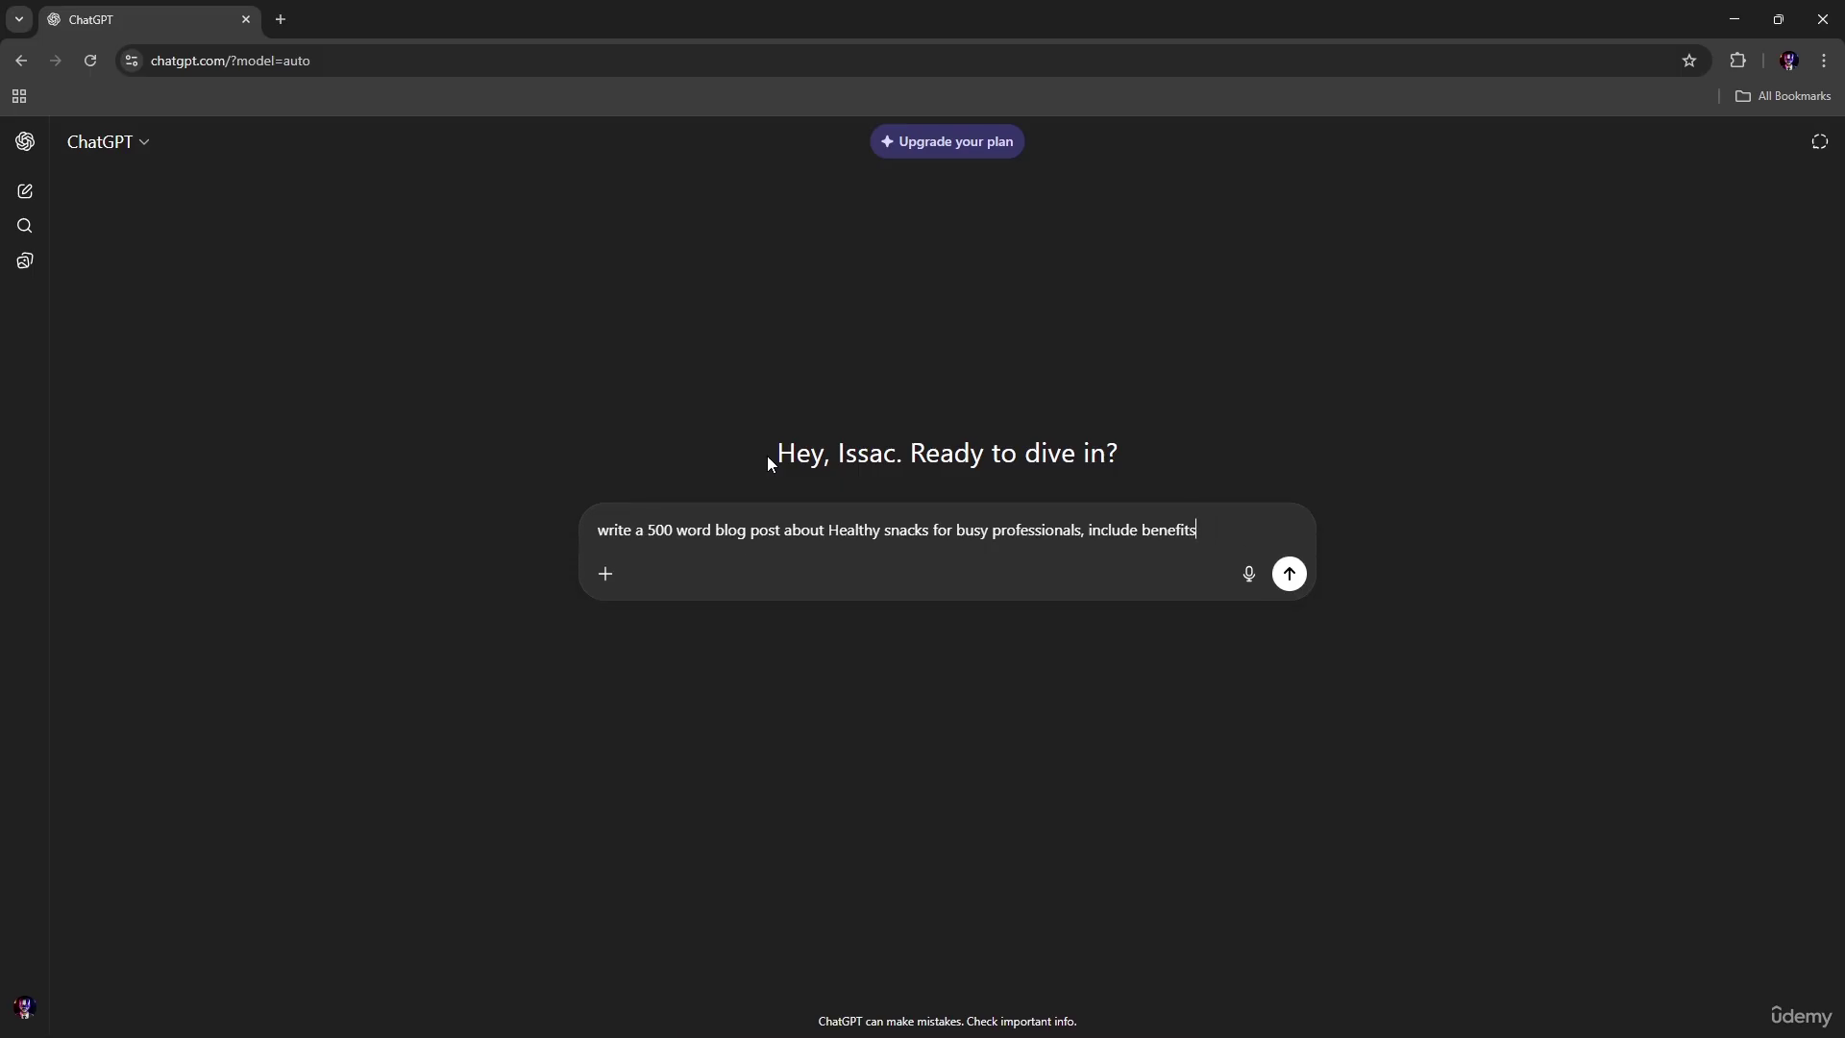
type(", eampl")
key("BackSpace")
key("BackSpace")
key("BackSpace")
key("BackSpace")
type("xample, and ac")
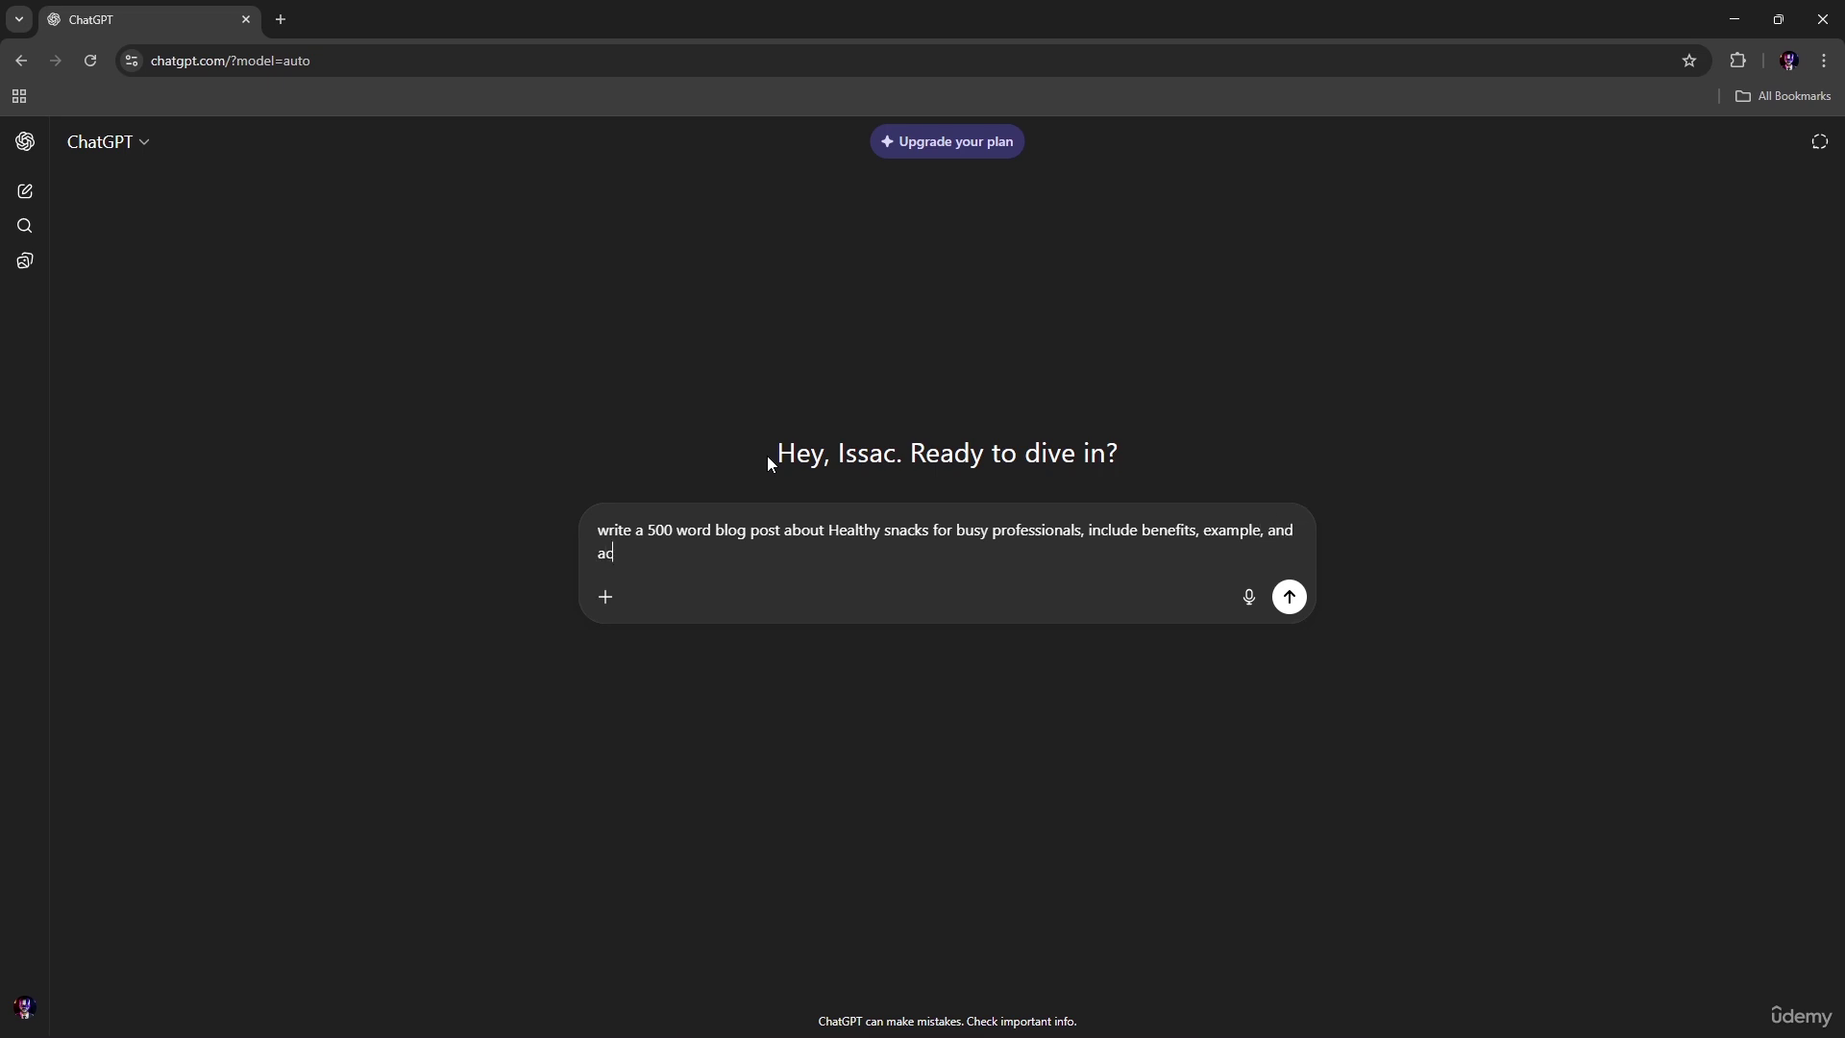
type("tionable tipss")
key("Return")
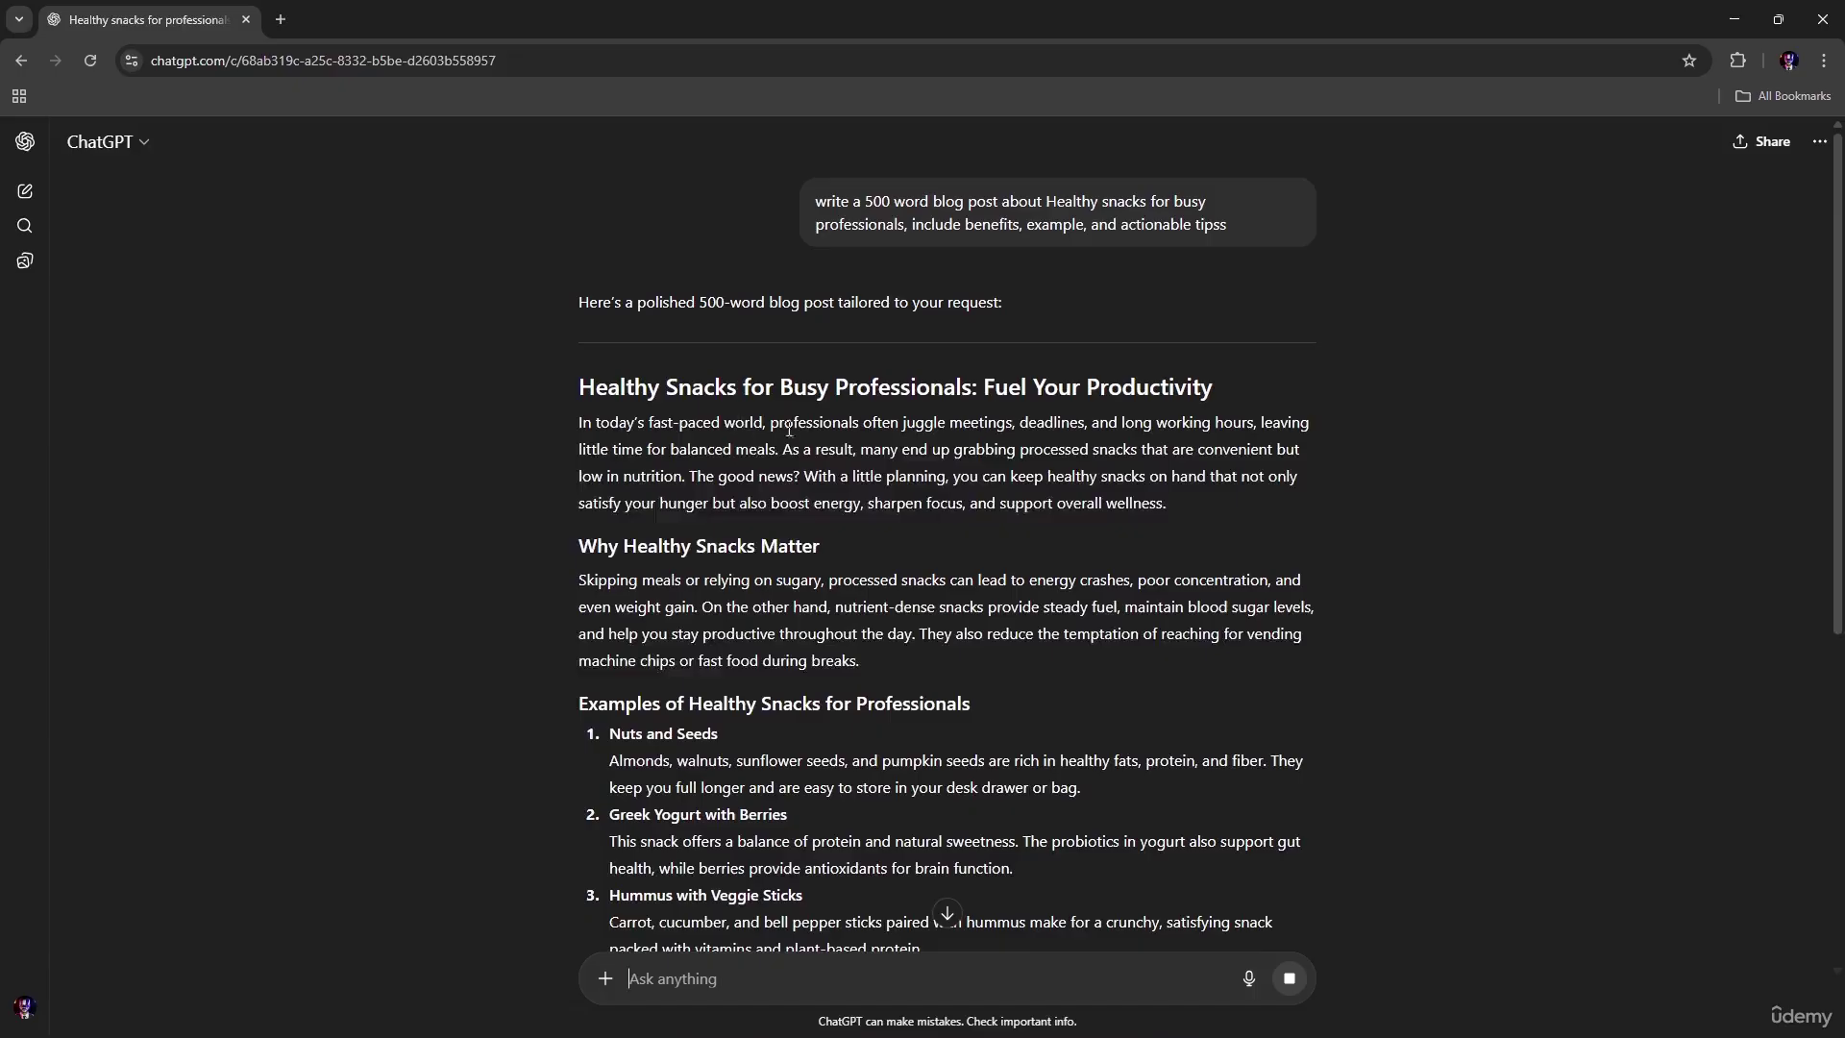
- Read through the generated blog post, examining its introduction, snack examples, benefits, actionable tips and final thought
scroll(1088, 465, "down", 7)
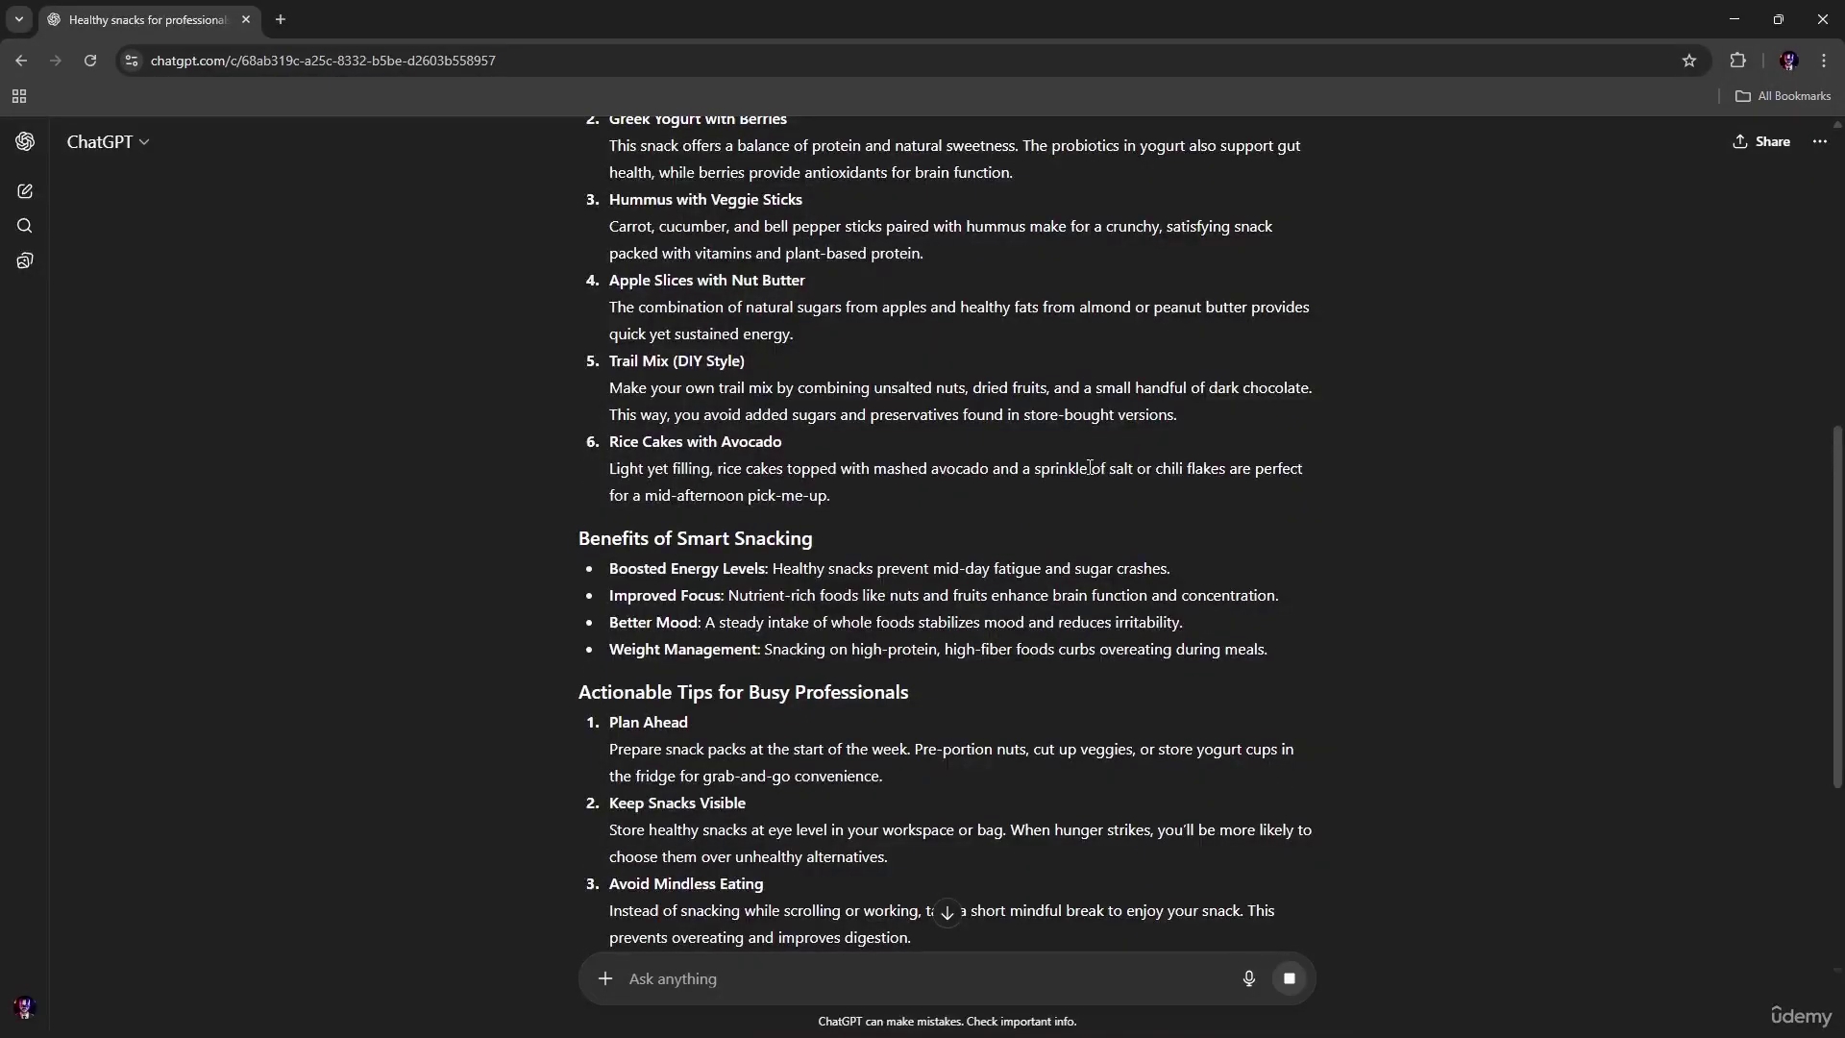
scroll(990, 406, "up", 4)
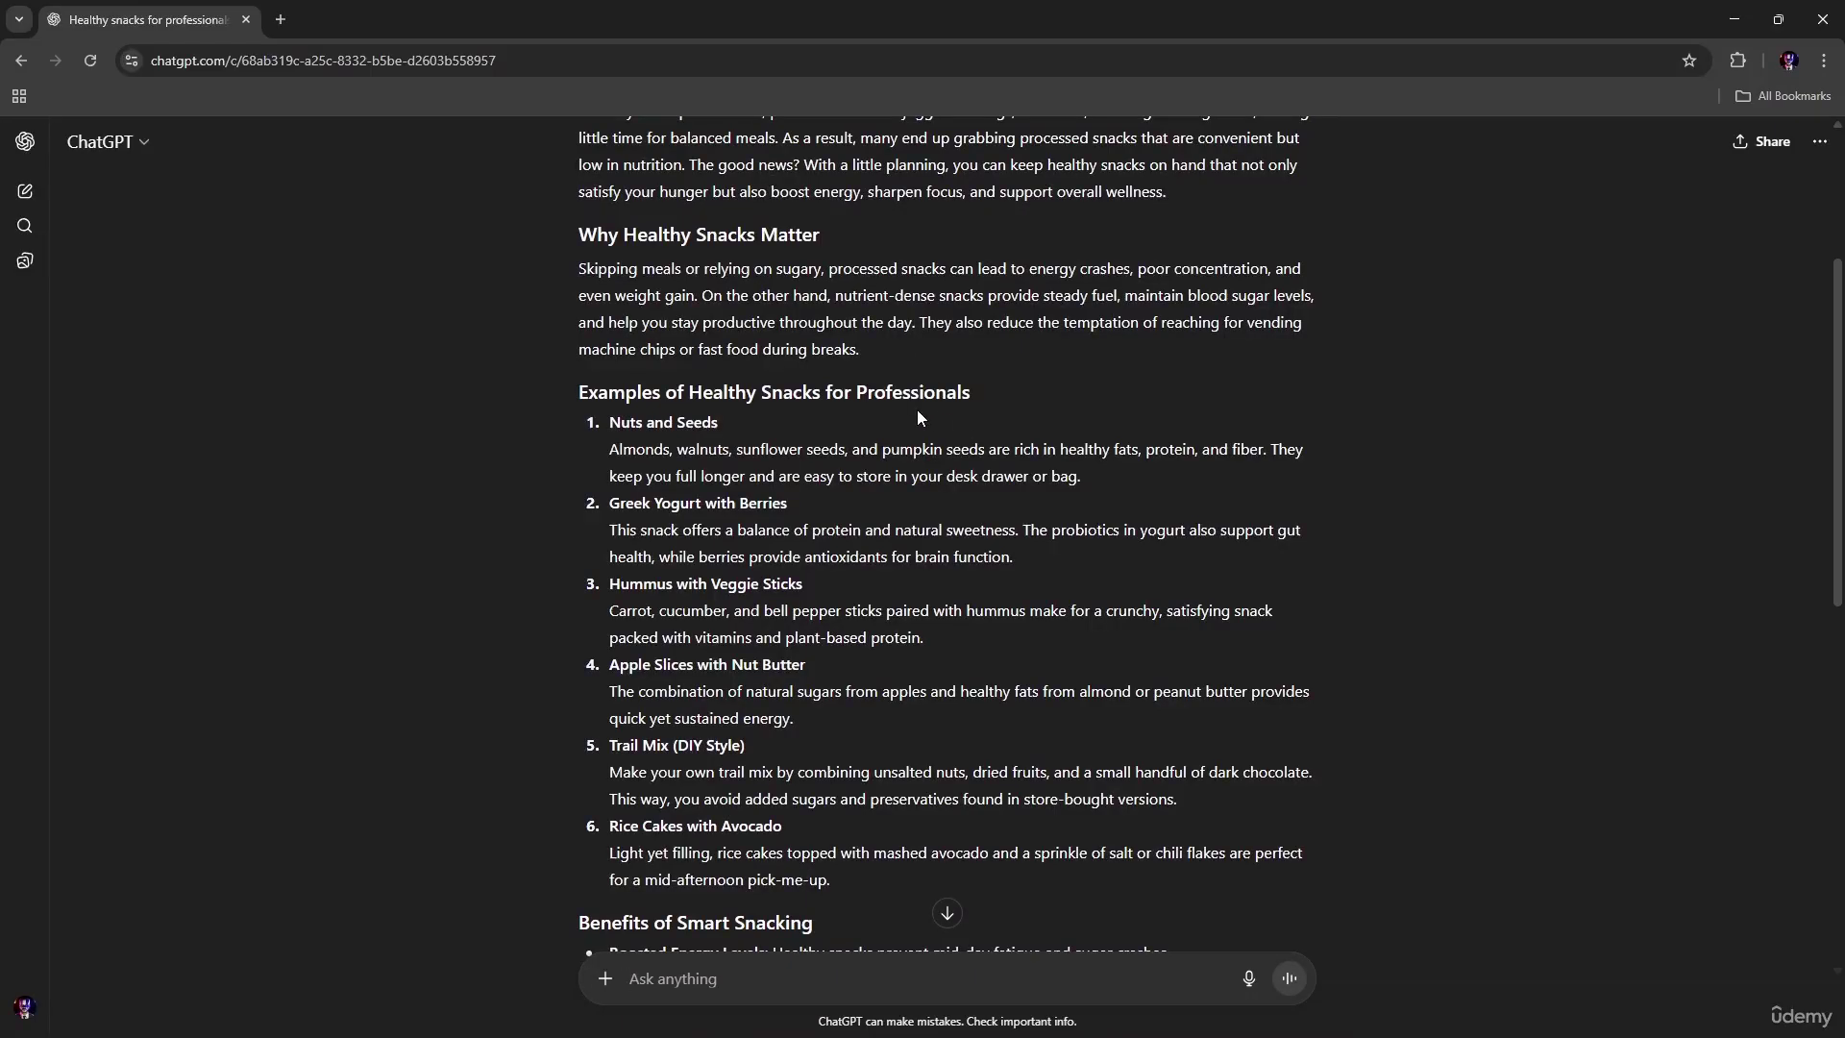
scroll(788, 404, "up", 3)
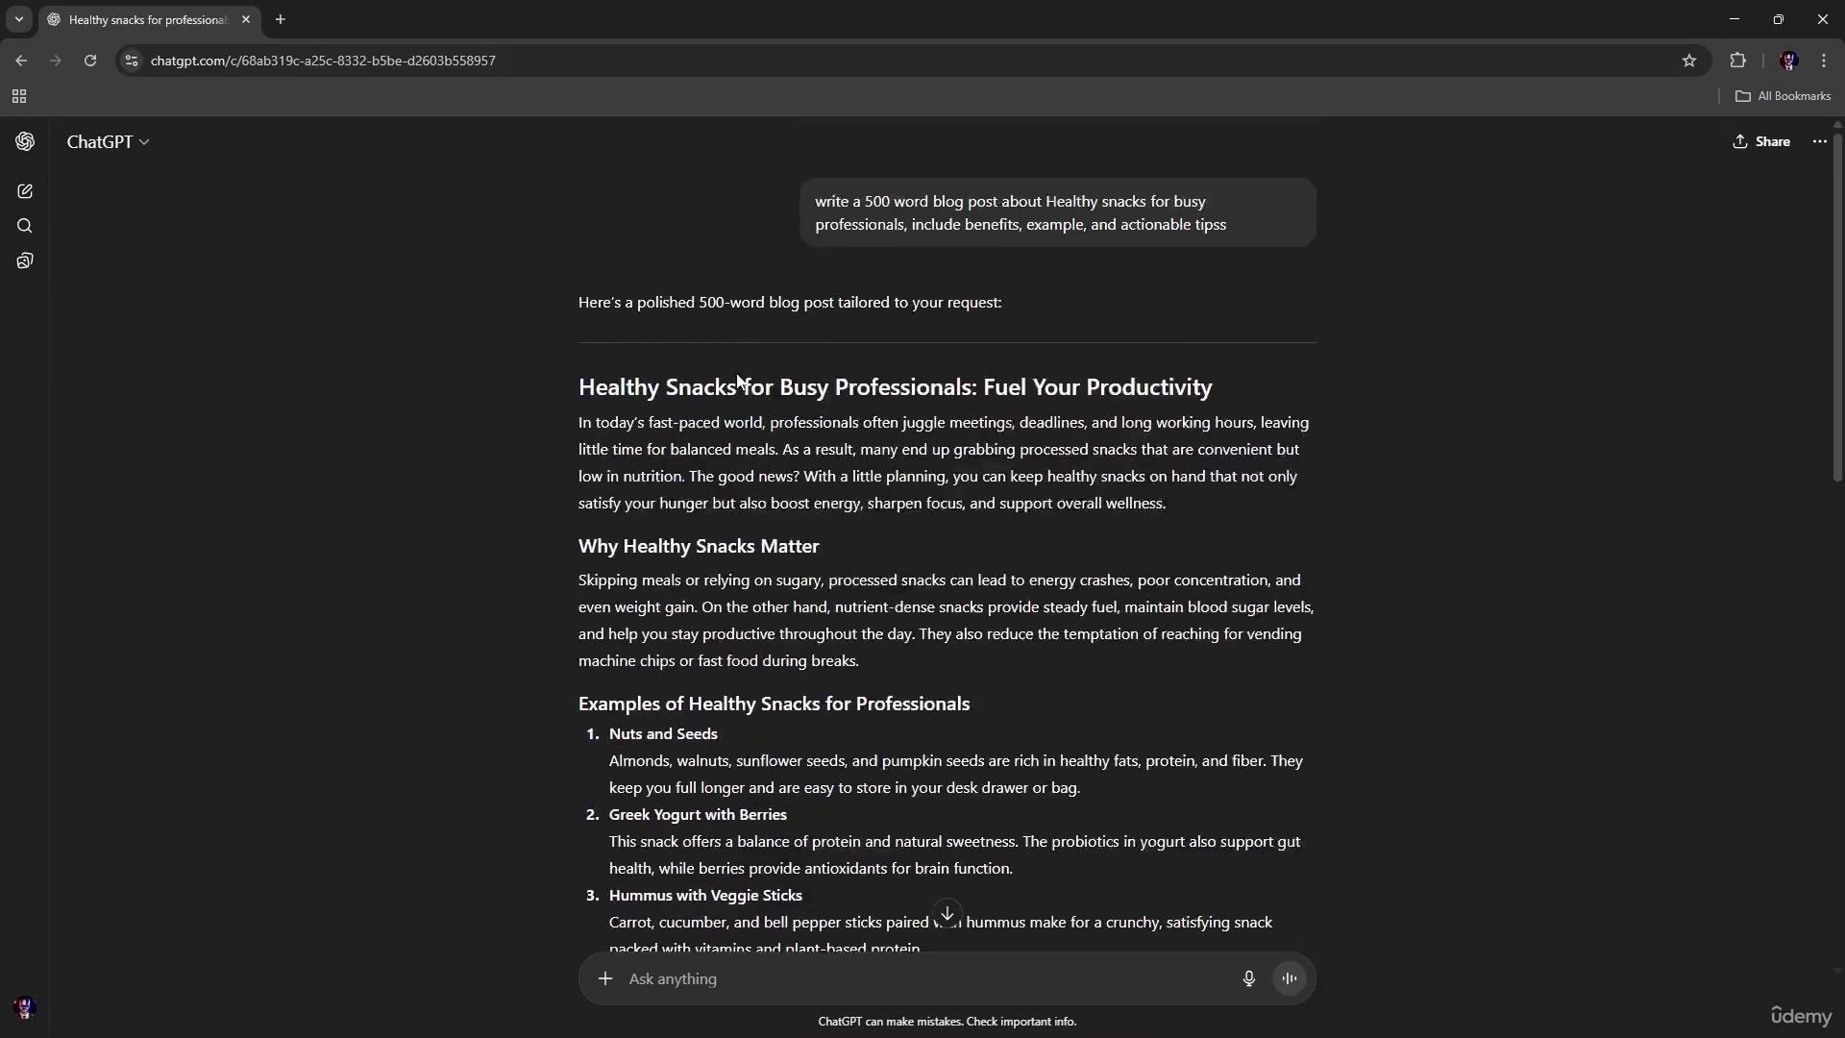
scroll(996, 415, "down", 1)
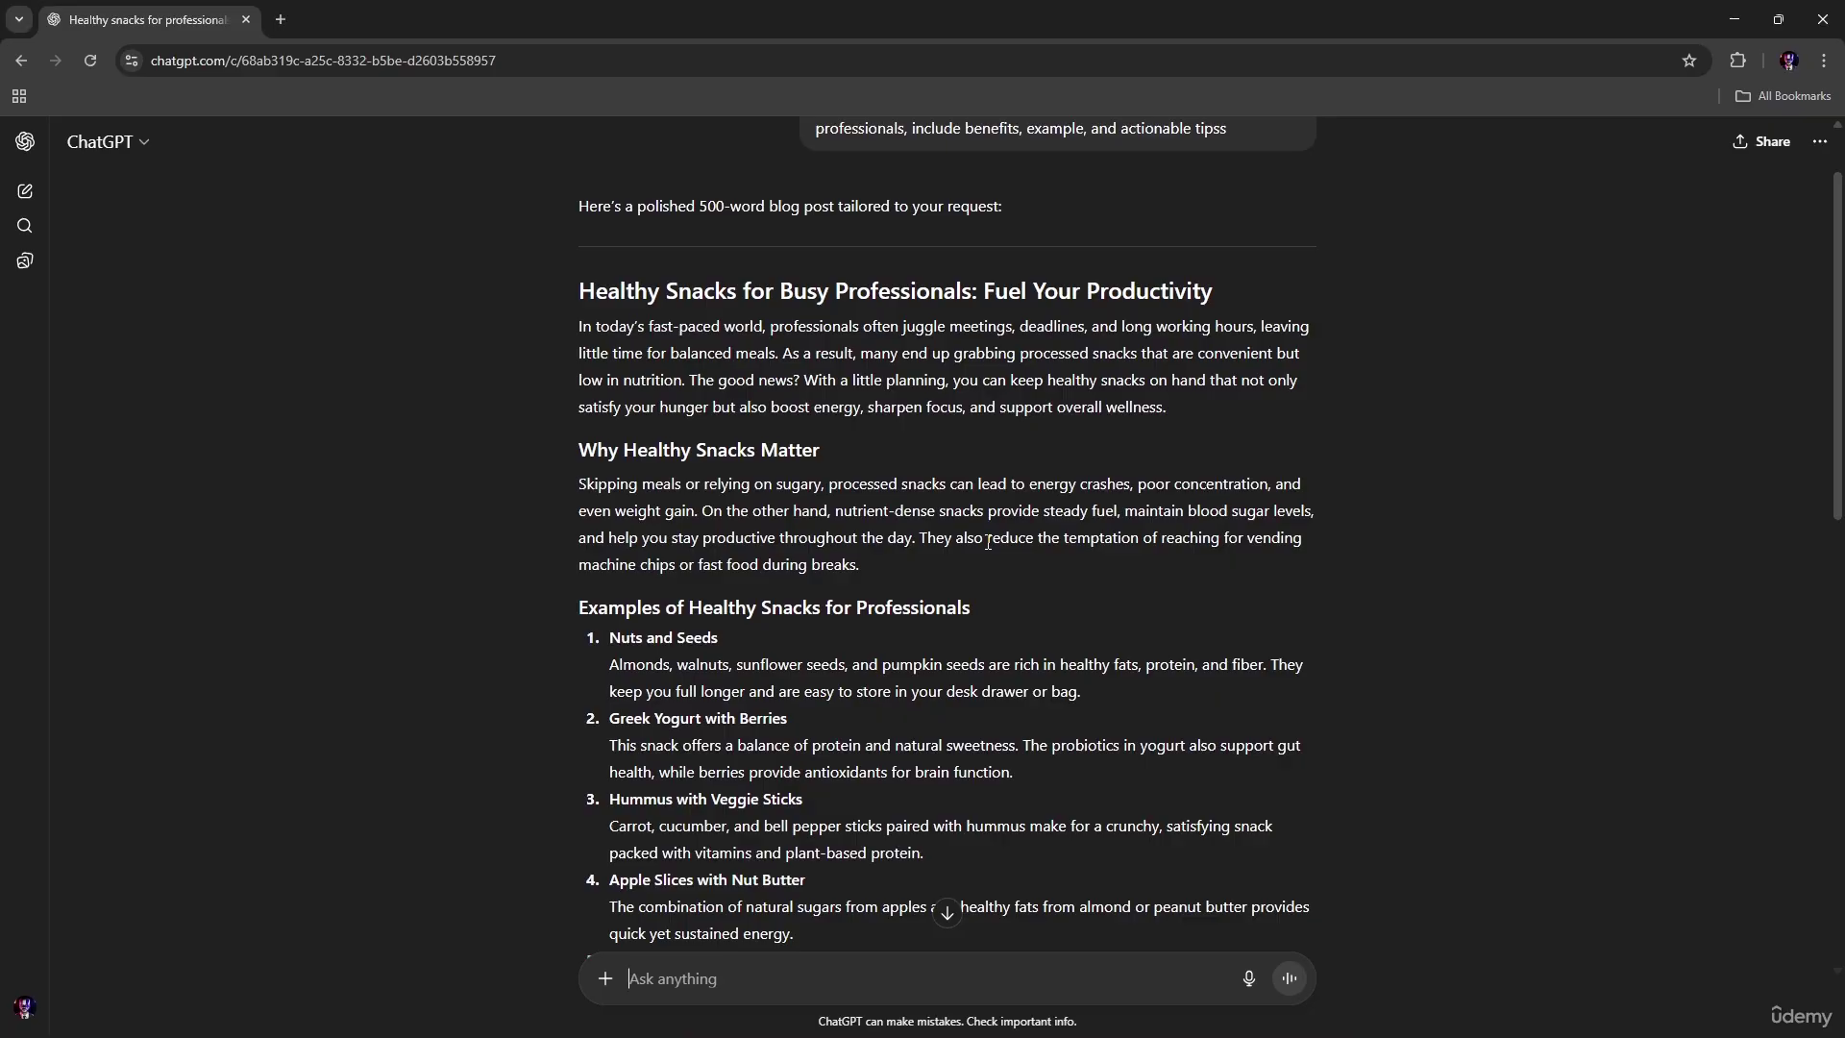
scroll(786, 539, "down", 5)
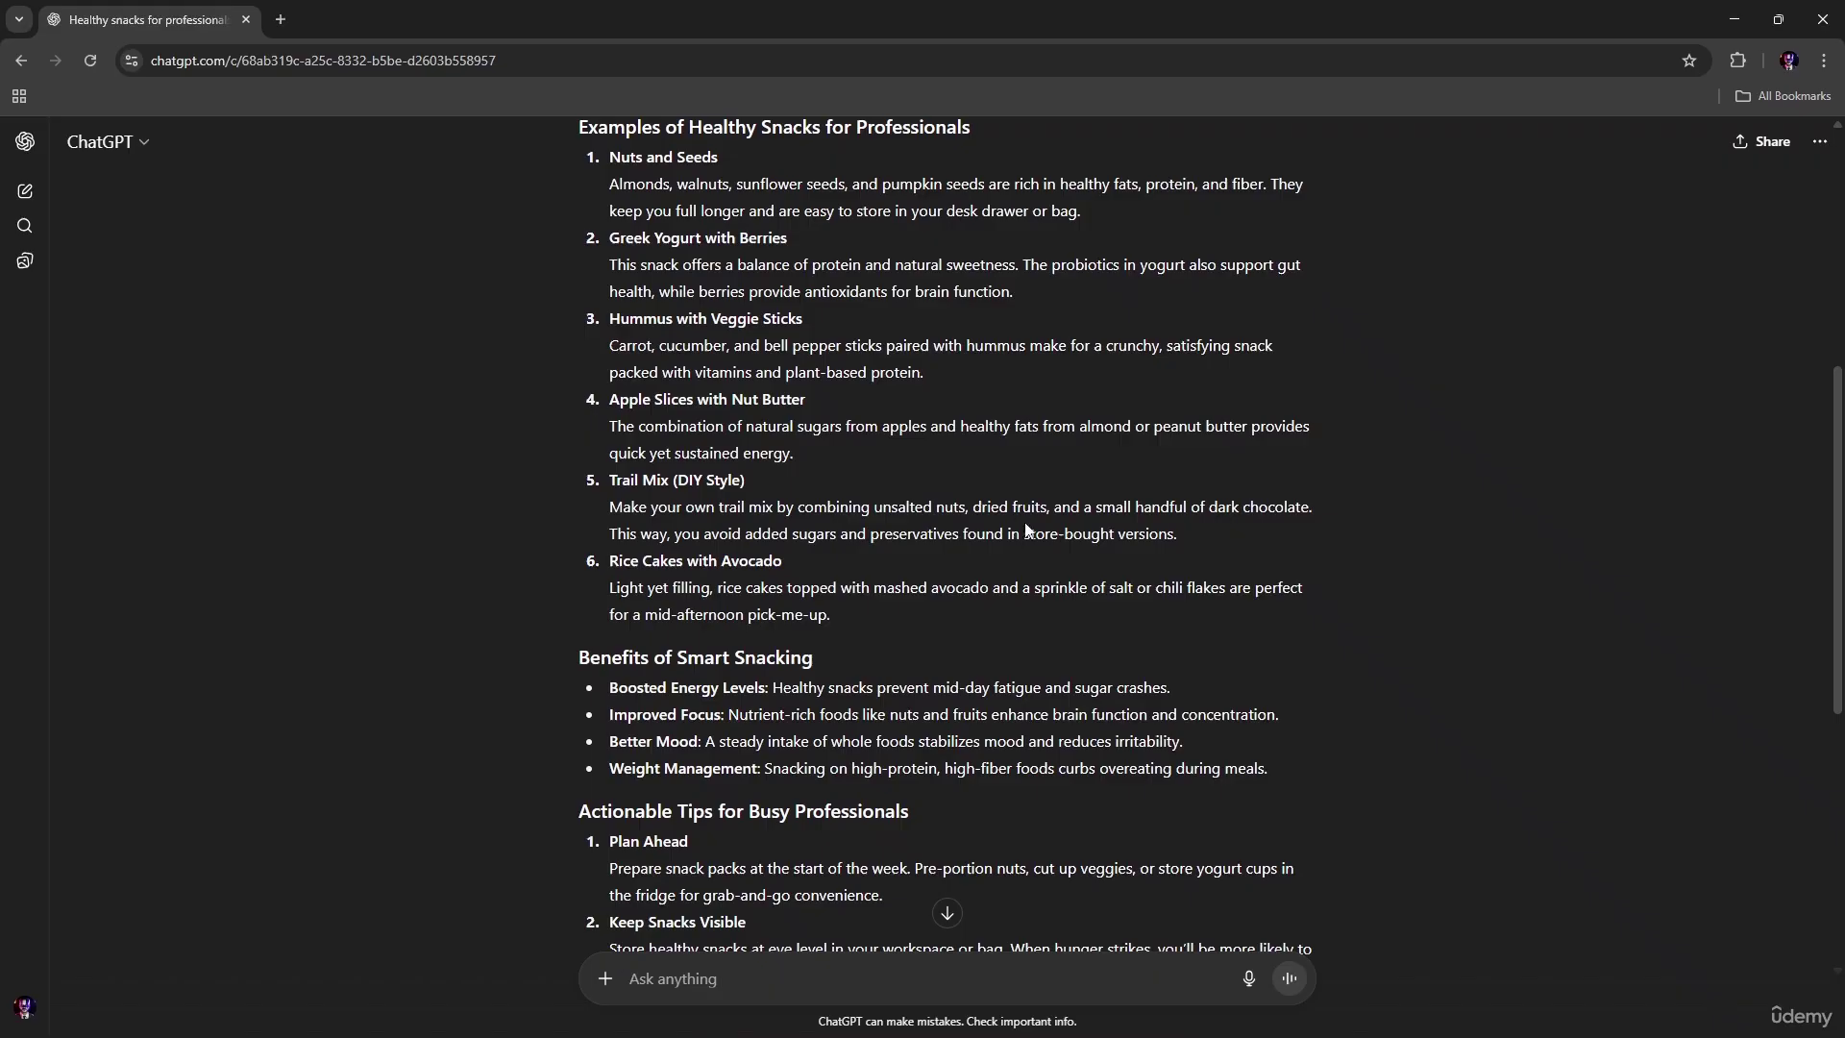
scroll(903, 683, "down", 6)
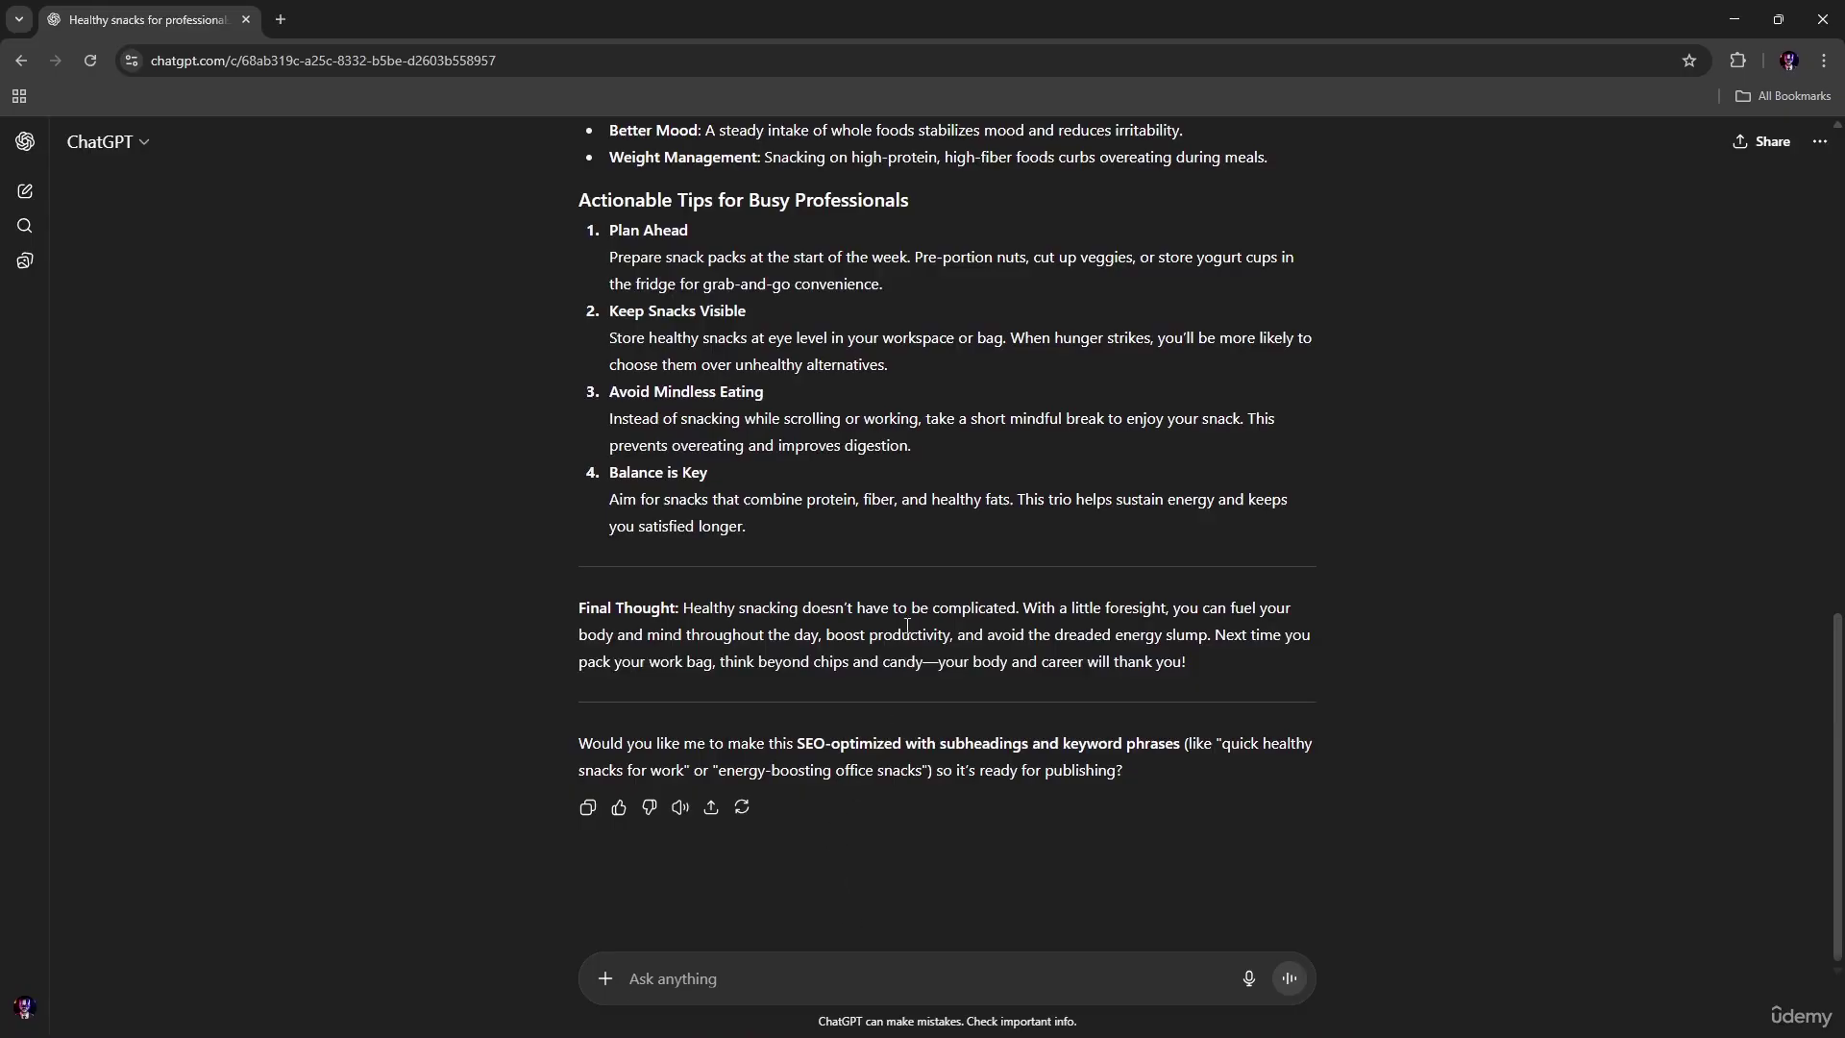
scroll(907, 626, "up", 3)
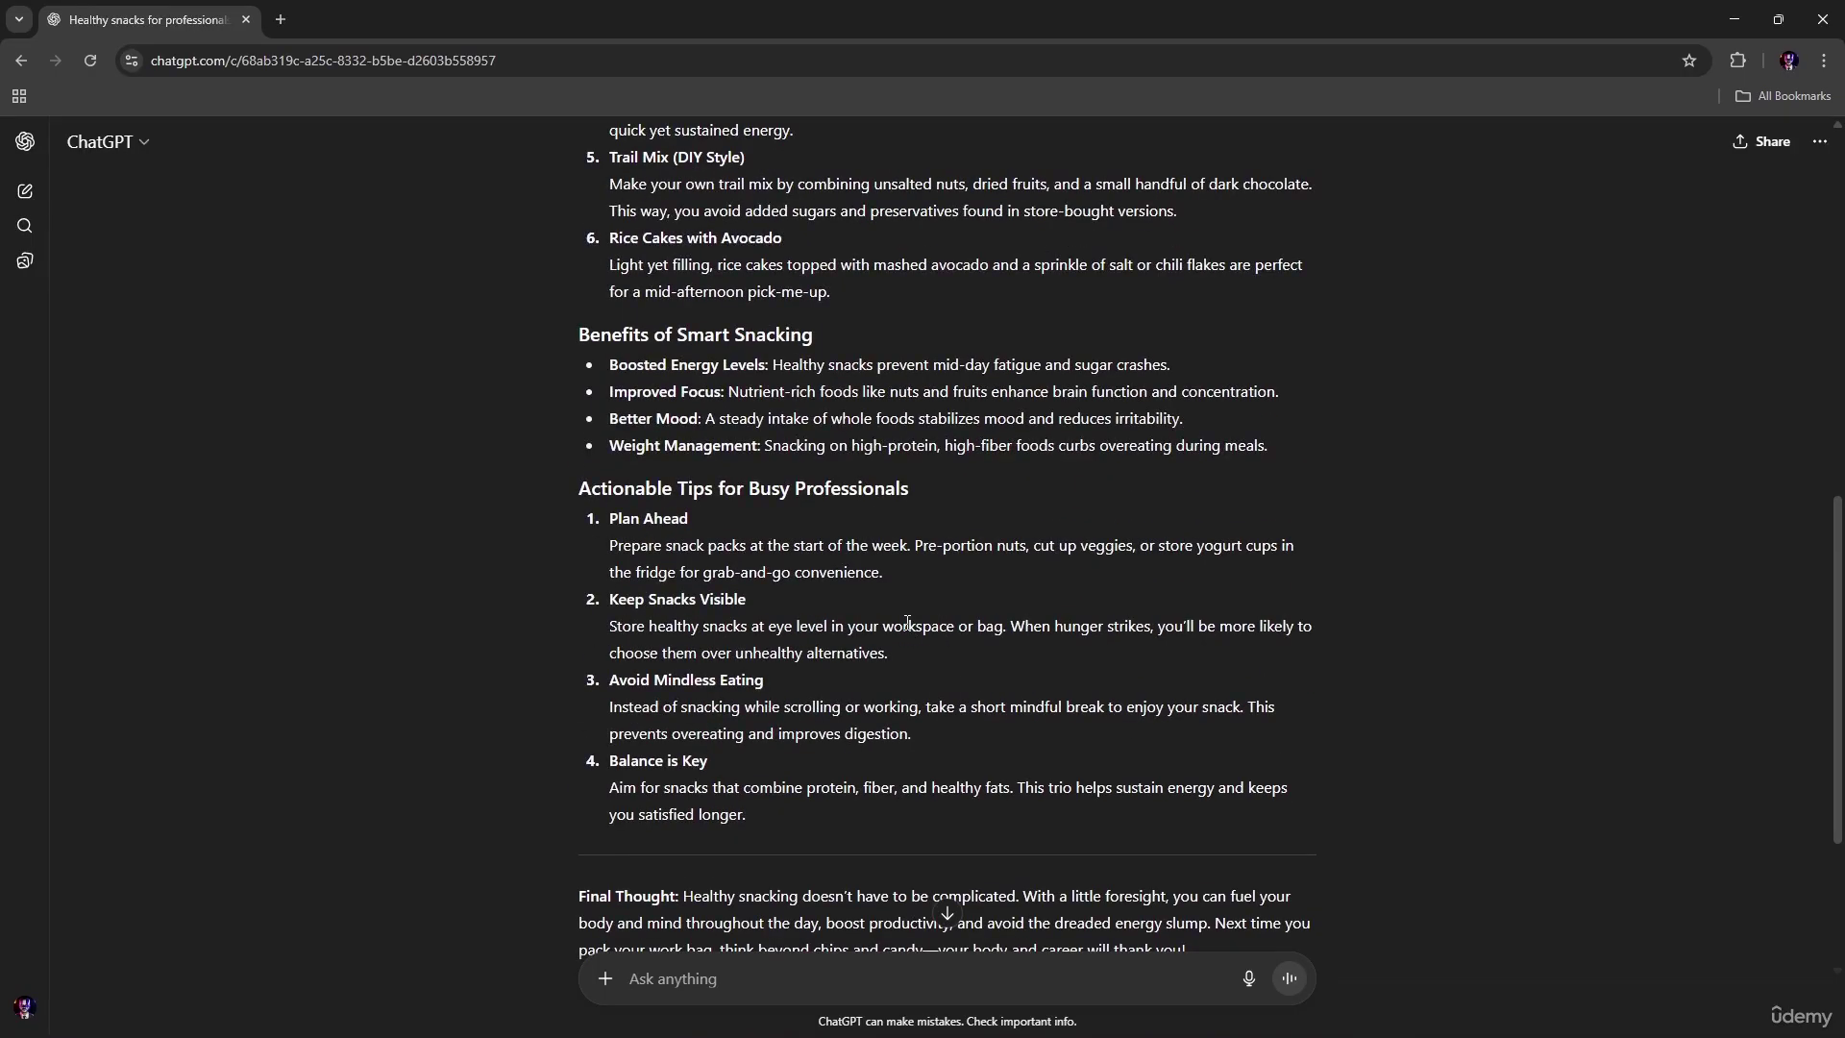
scroll(904, 596, "up", 4)
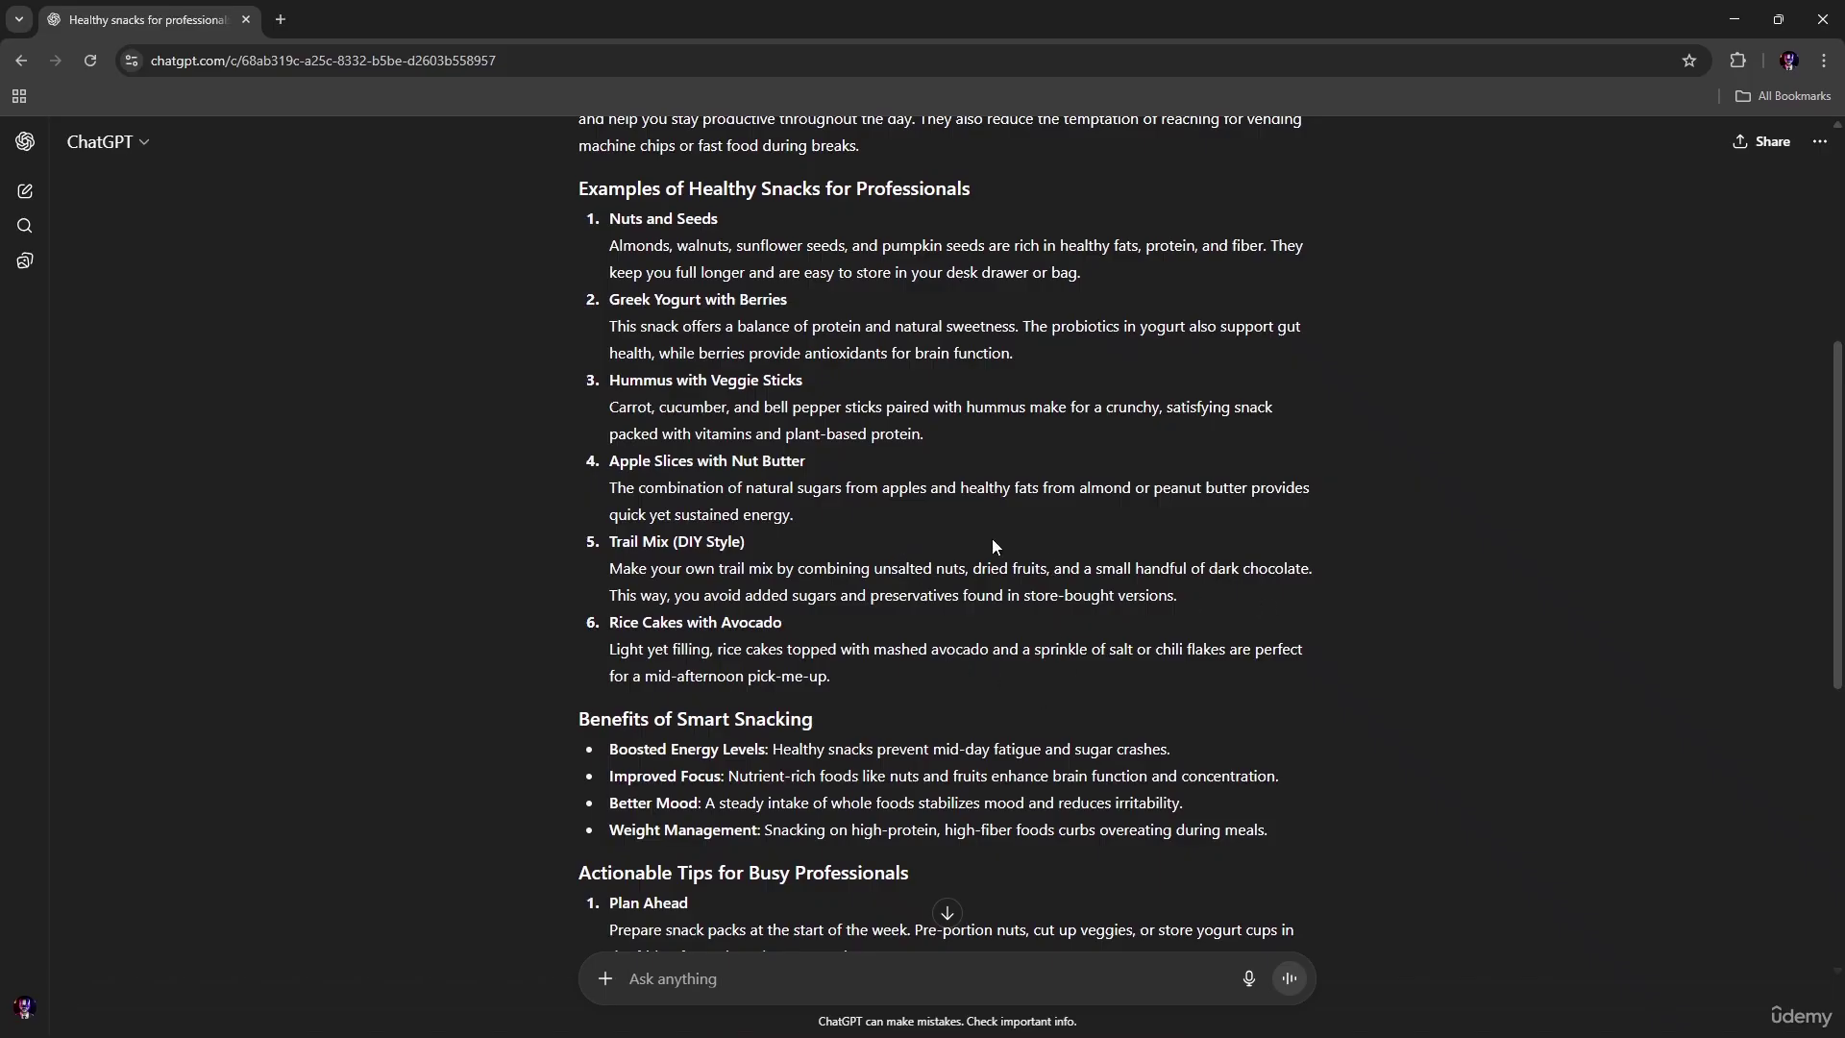
scroll(902, 745, "down", 7)
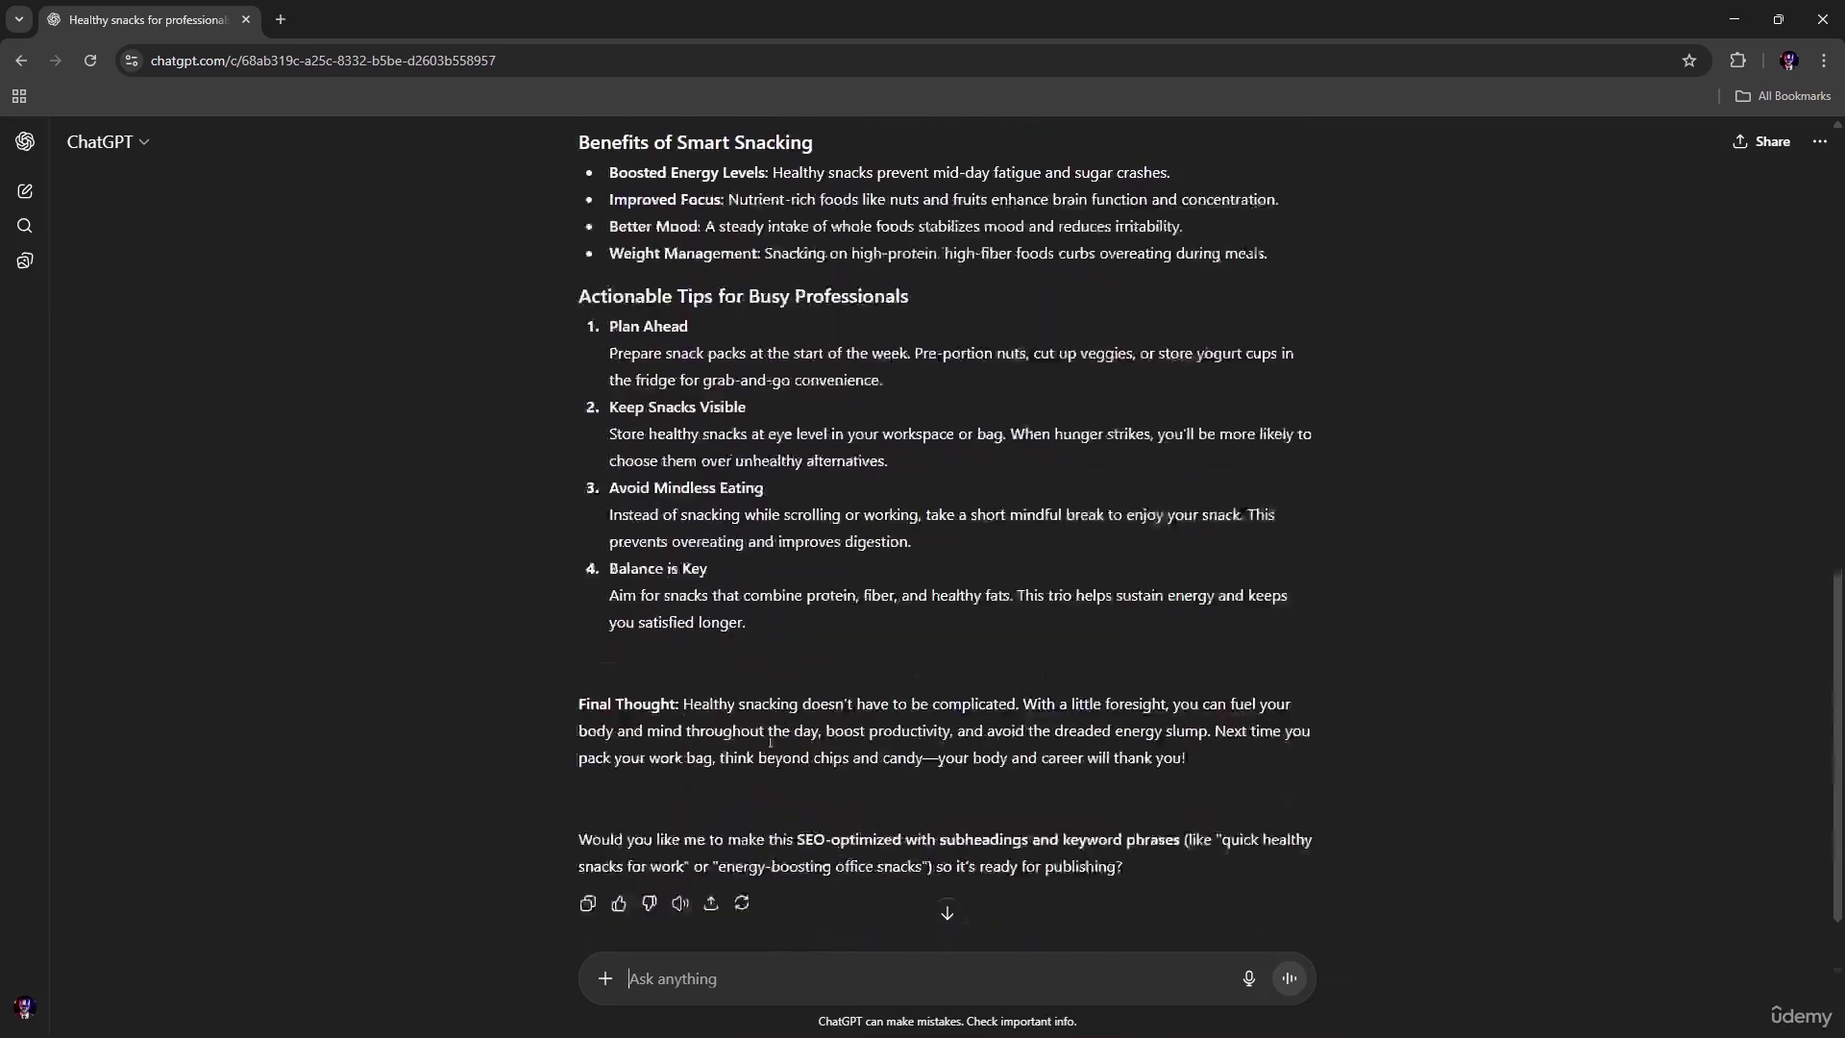
left_click(714, 980)
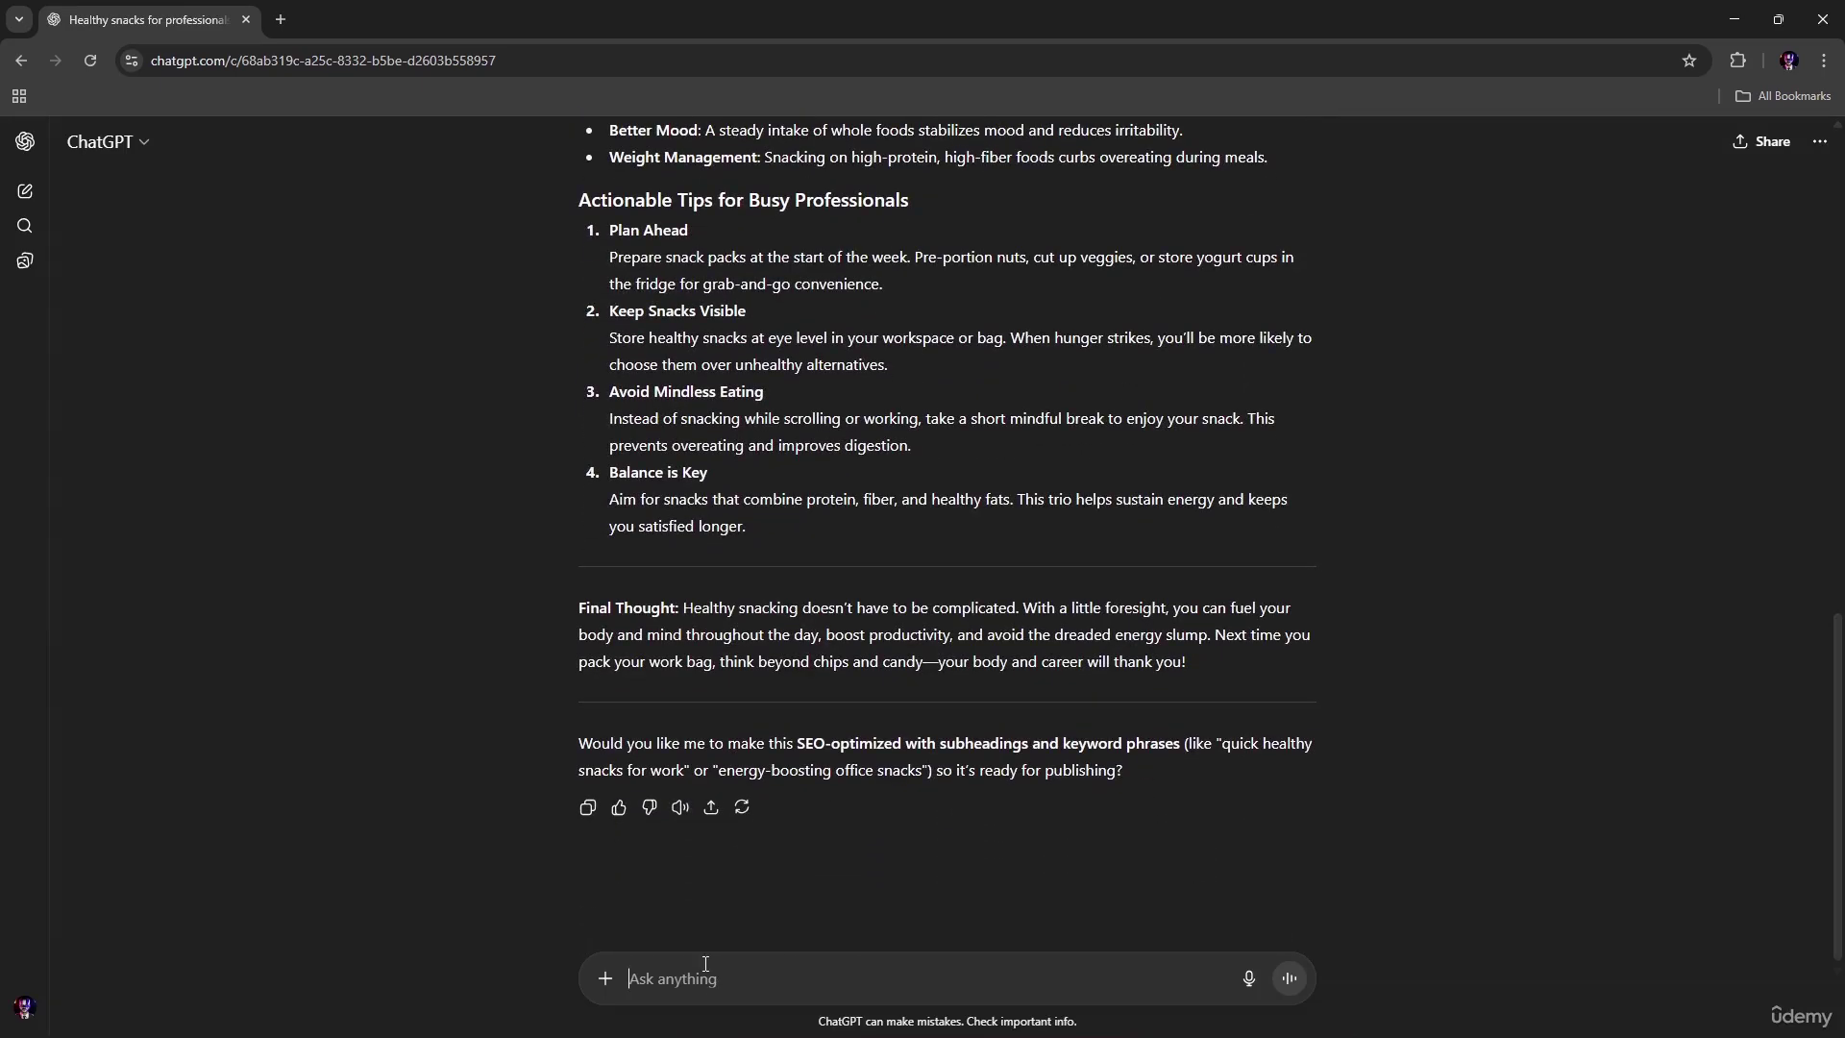
type("wr")
key("BackSpace")
key("BackSpace")
- Start a new chat and begin the prompt with "write a professional email introducing the blog post about"
left_click(25, 191)
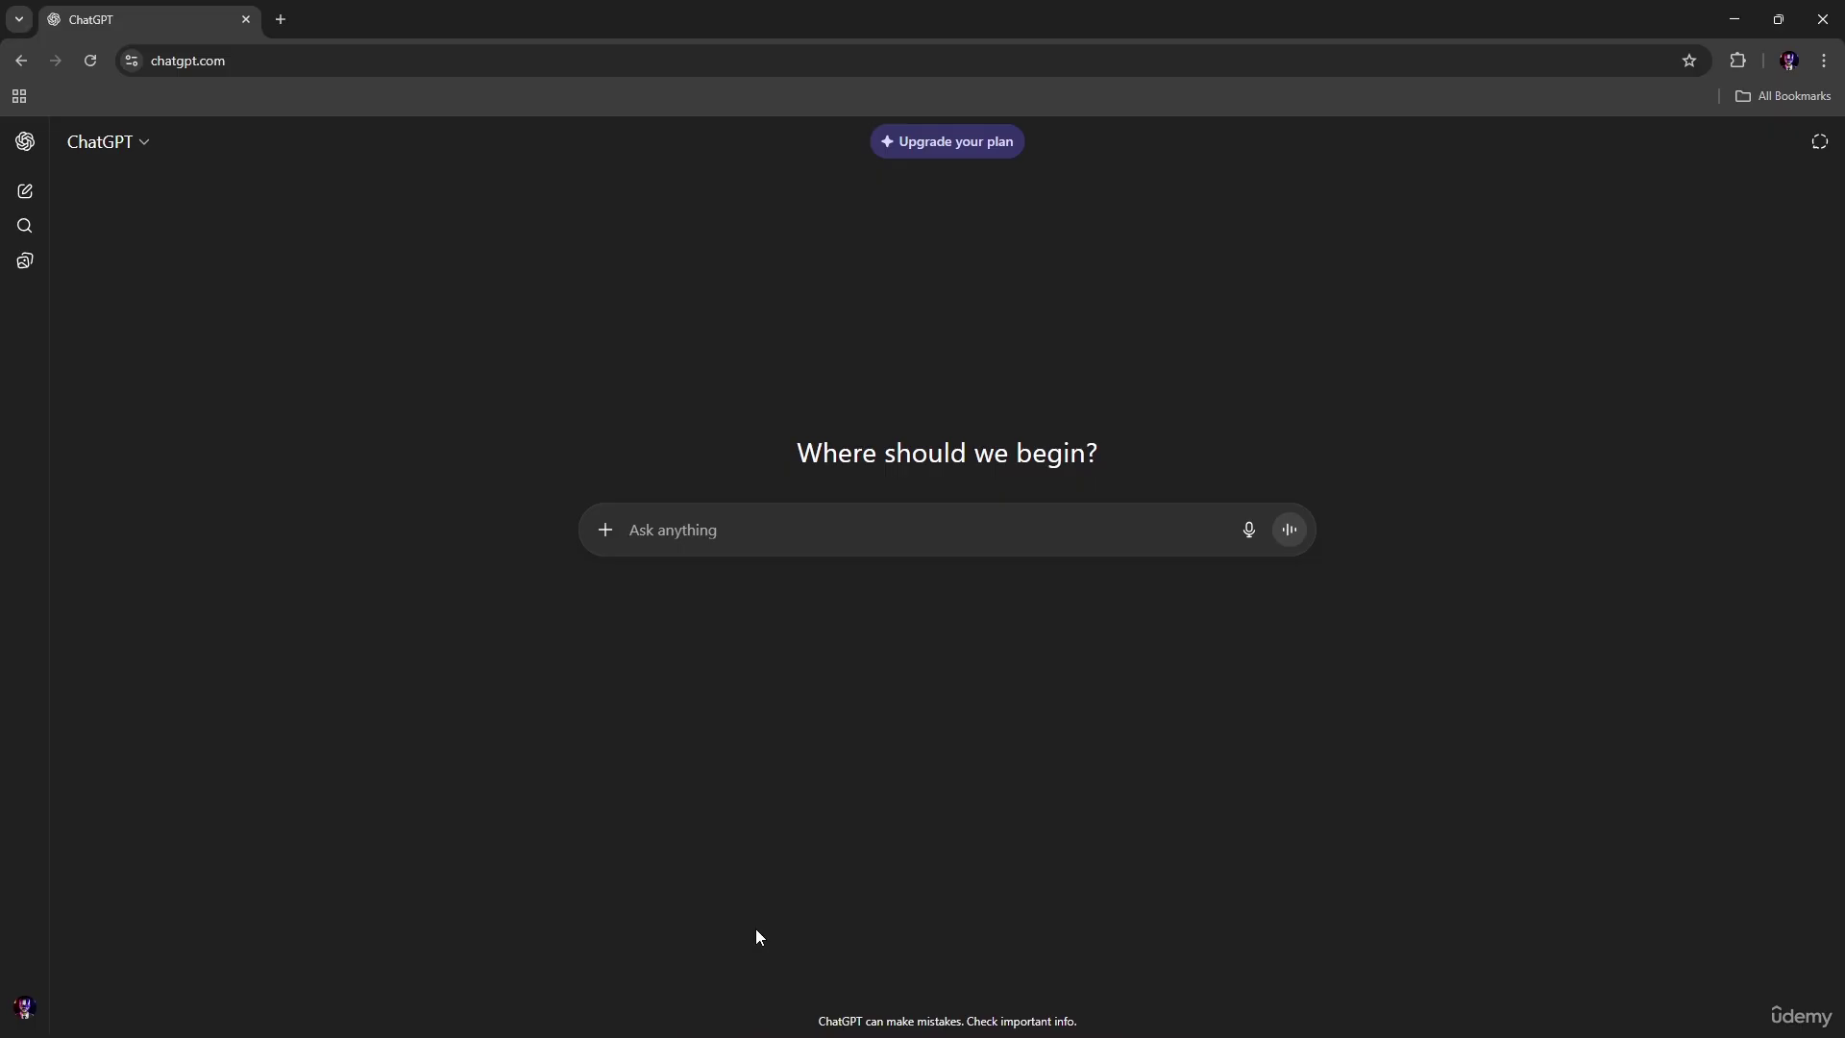
type("w")
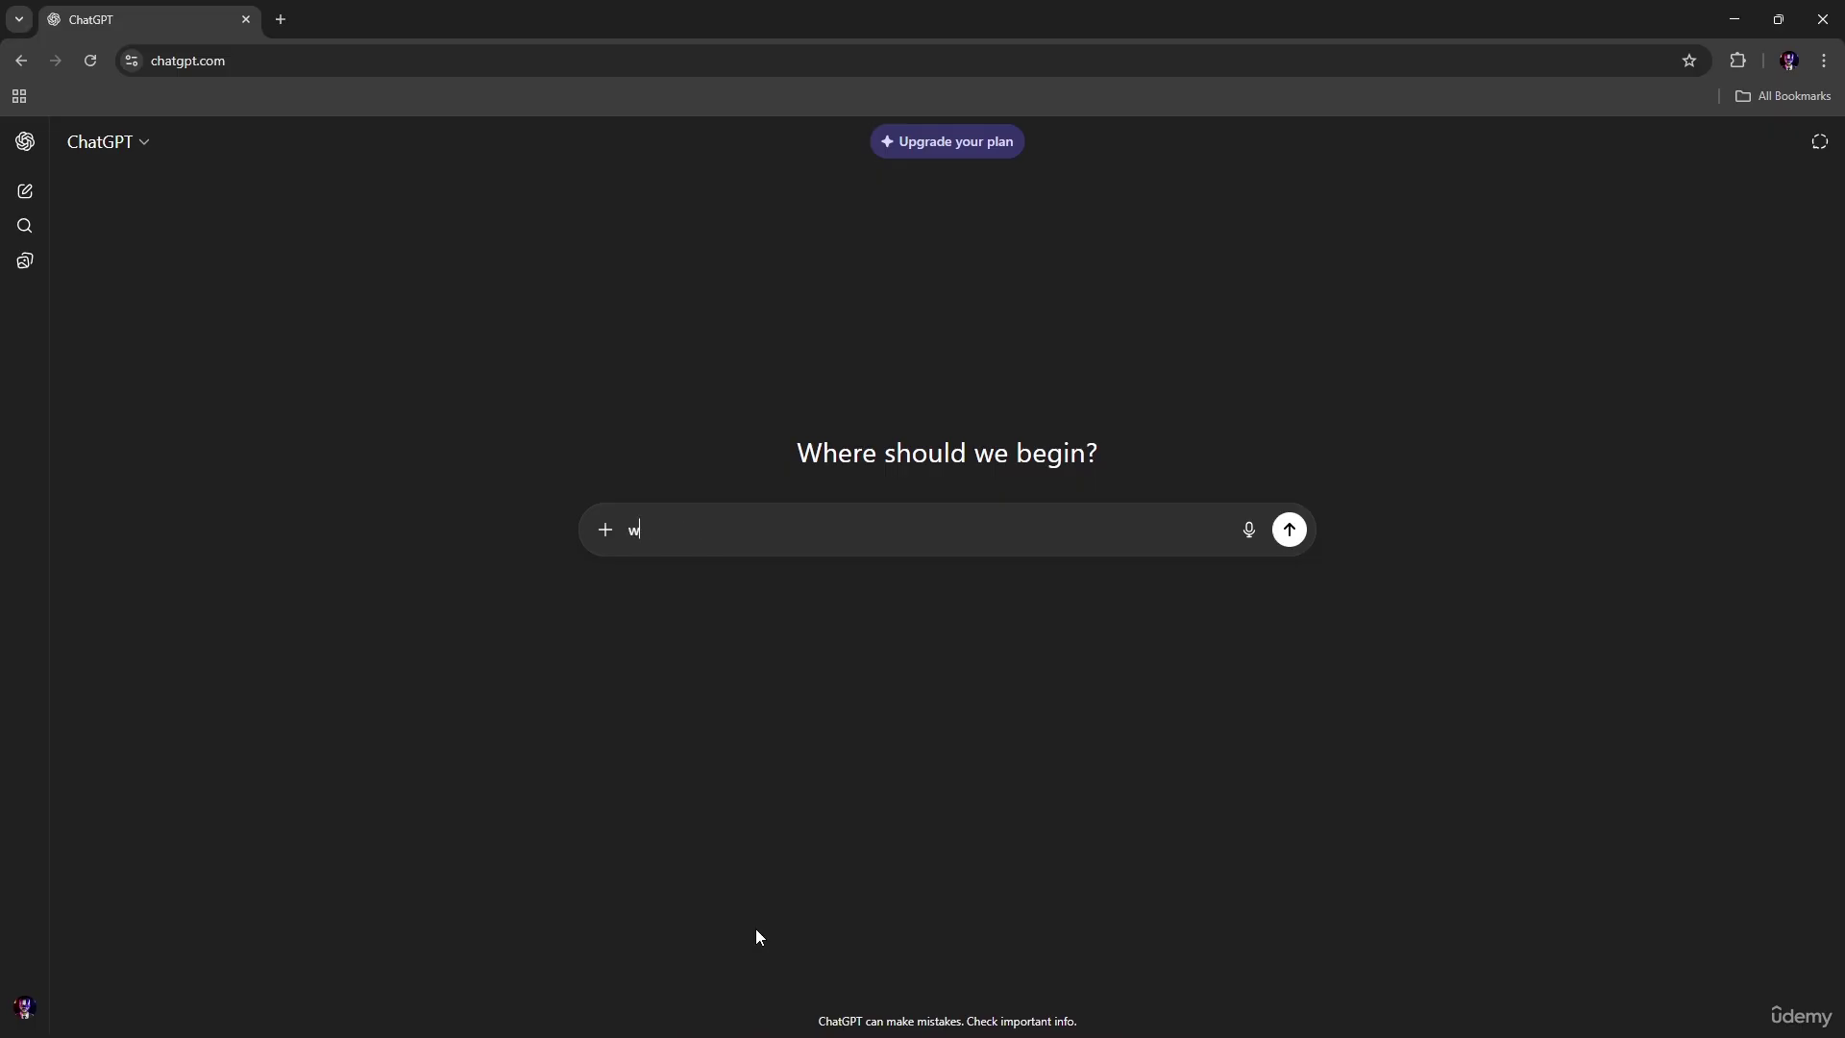
type("rite a ")
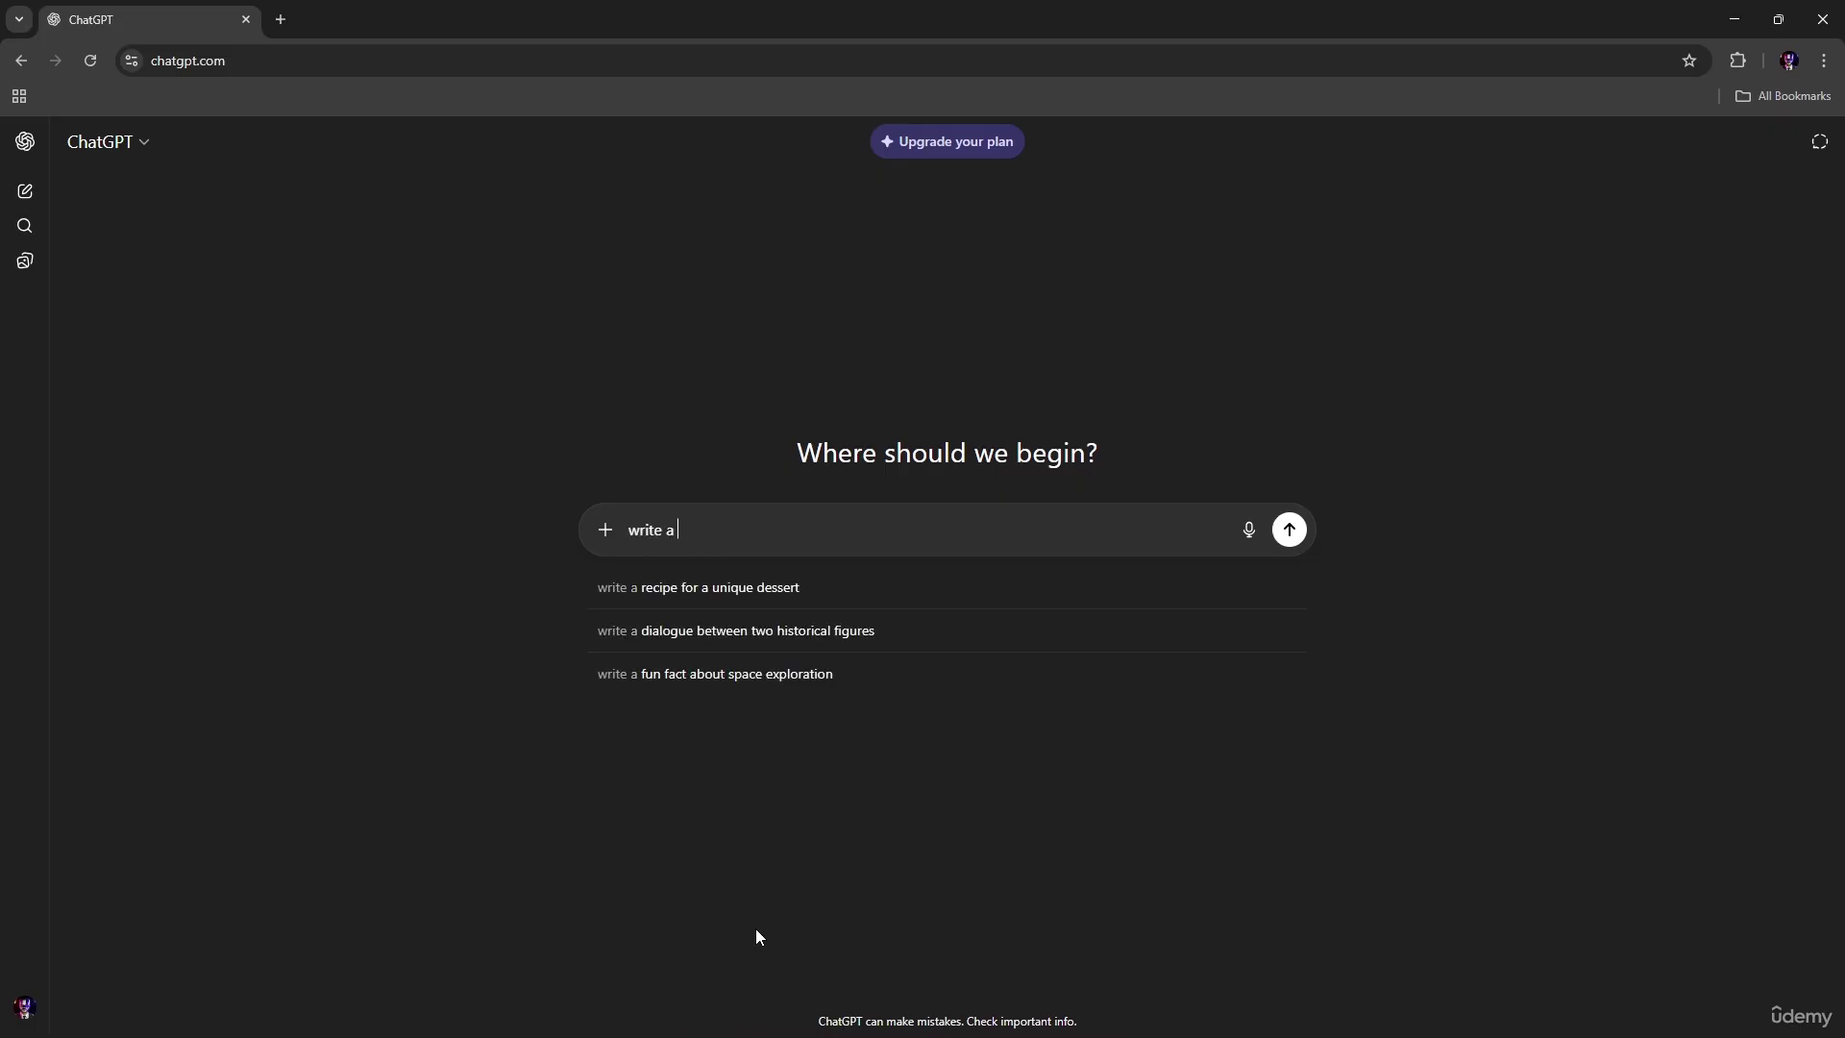
type("professional")
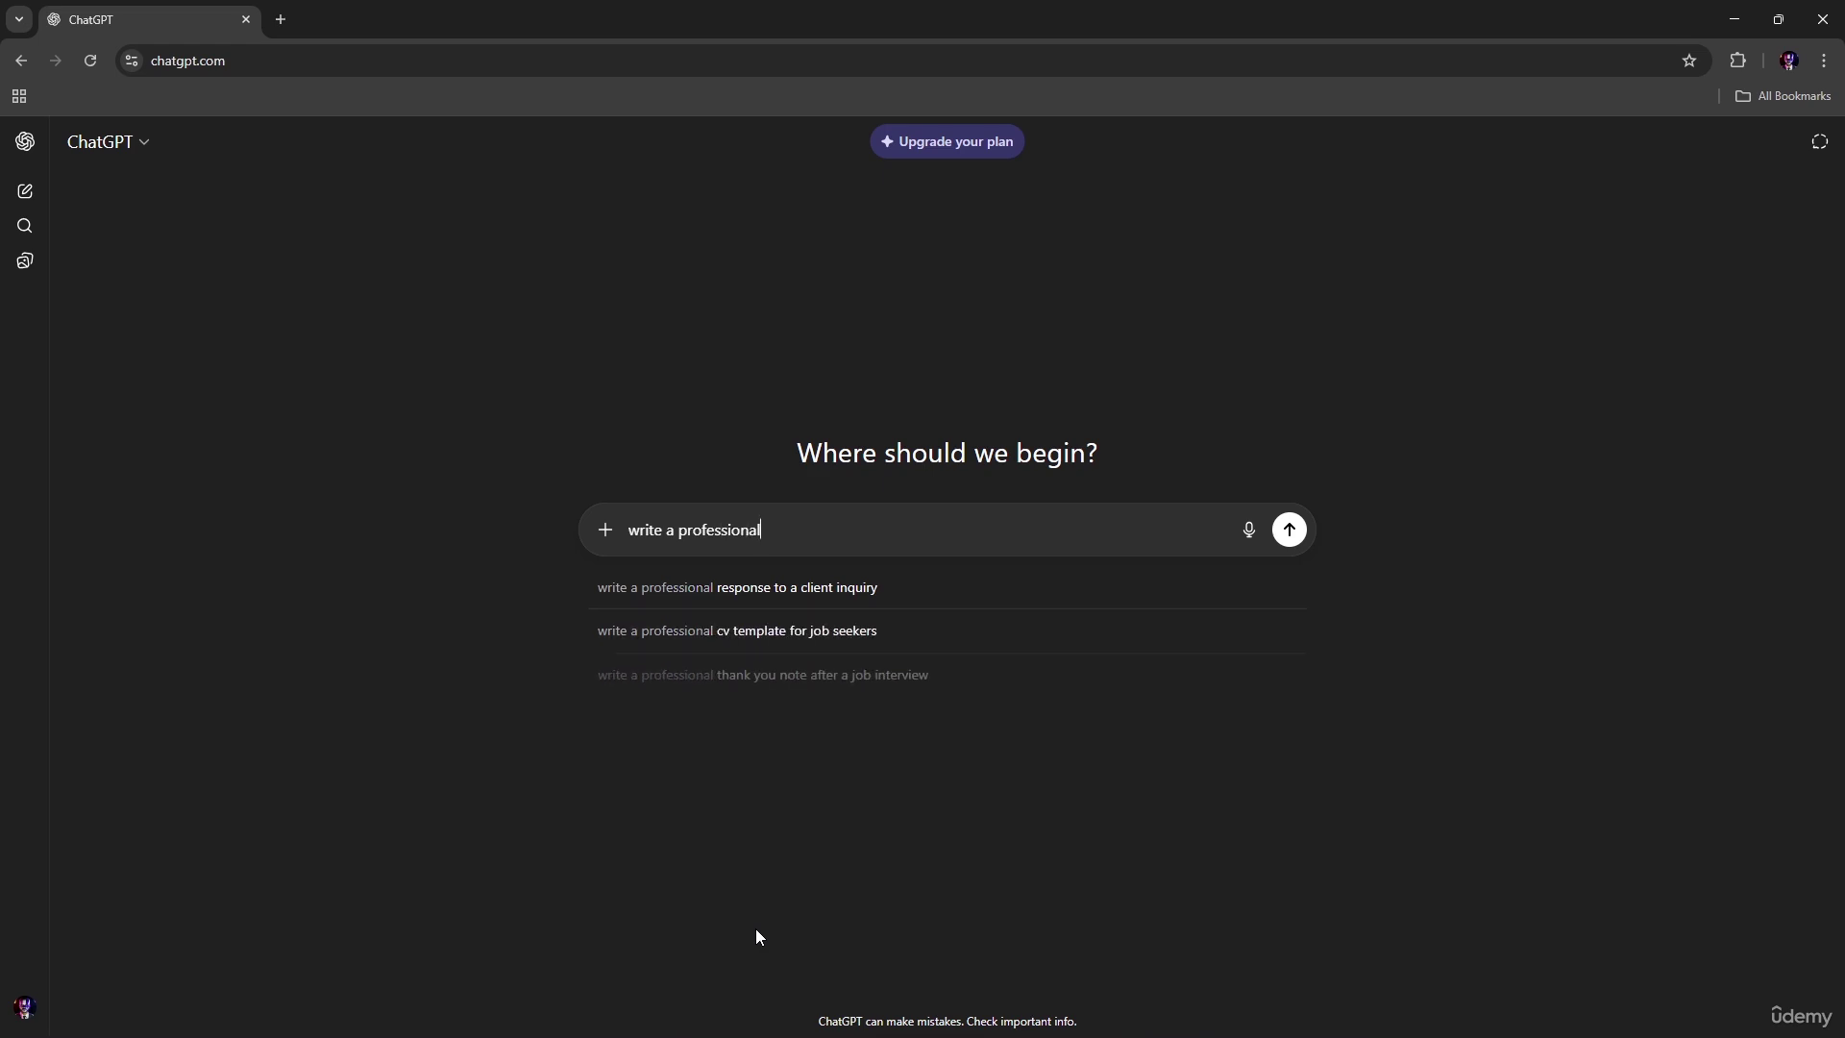
type(" email int")
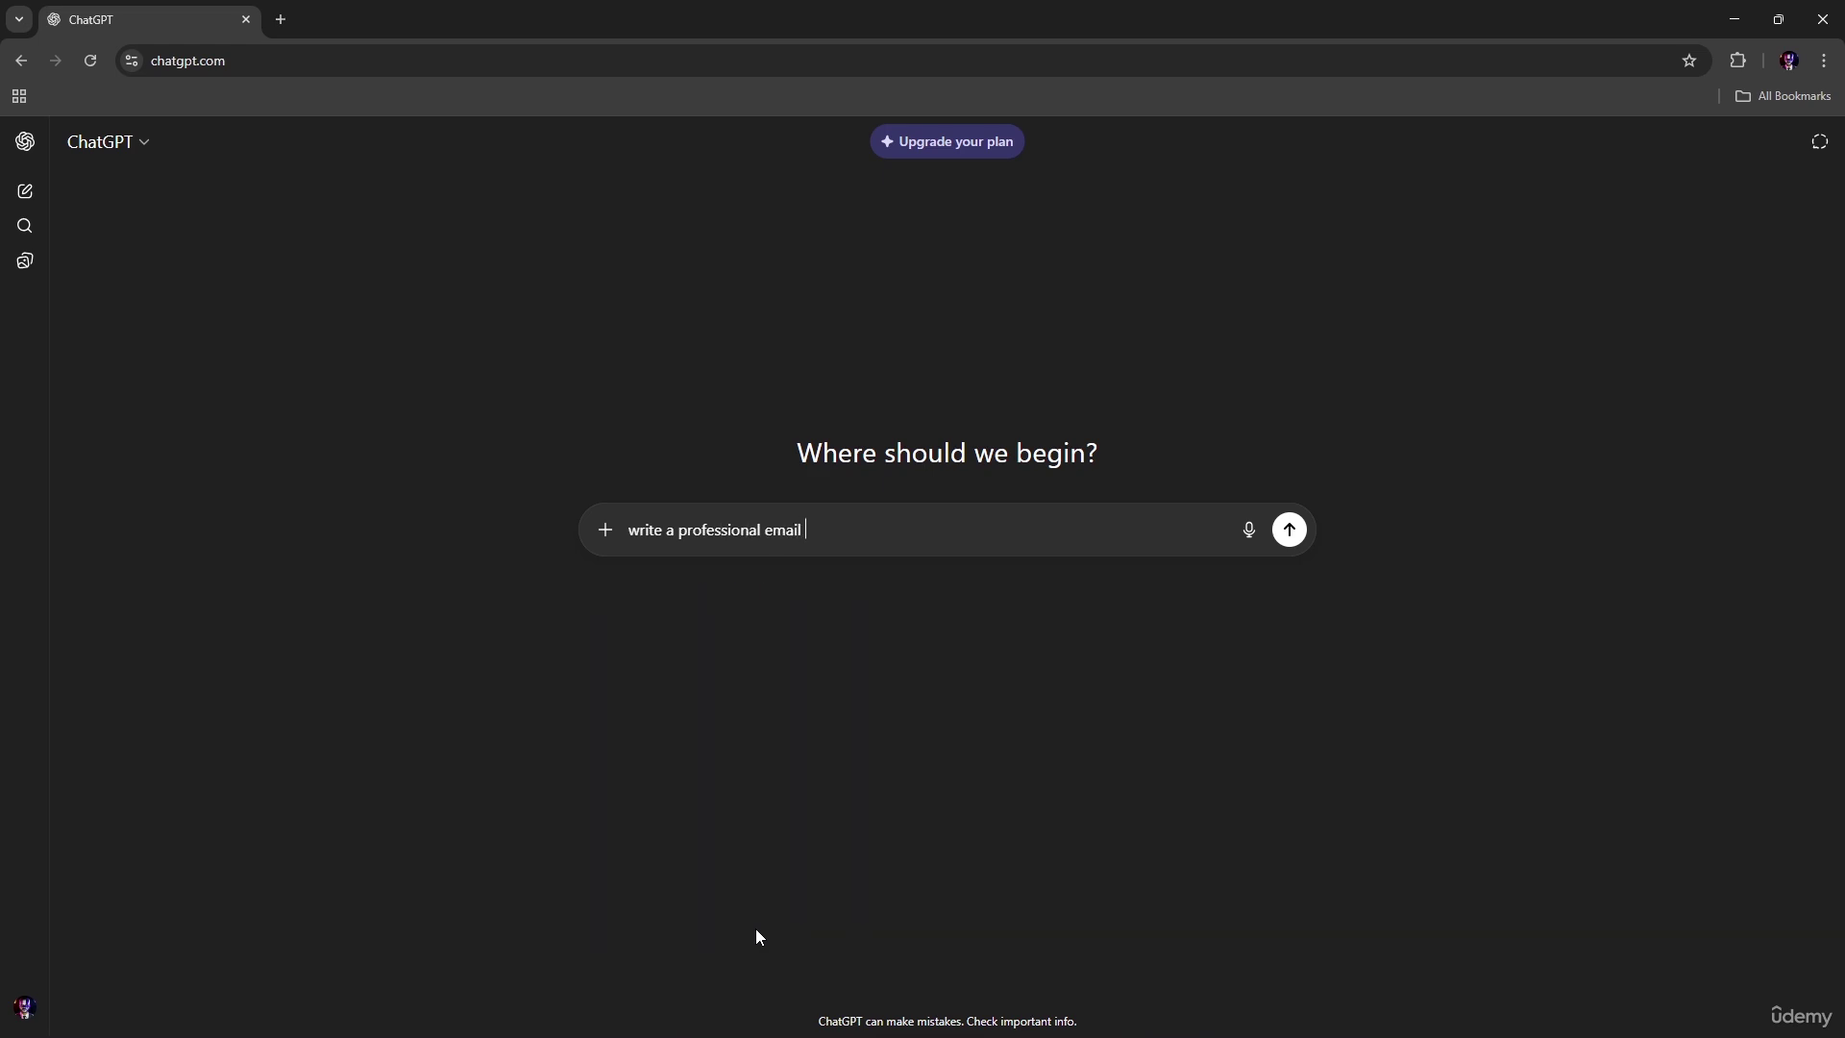
type("roduct")
type("ion")
key("BackSpace")
key("BackSpace")
key("BackSpace")
key("BackSpace")
type("ing")
type(" the blog")
type(" poos")
key("BackSpace")
type("st about hela")
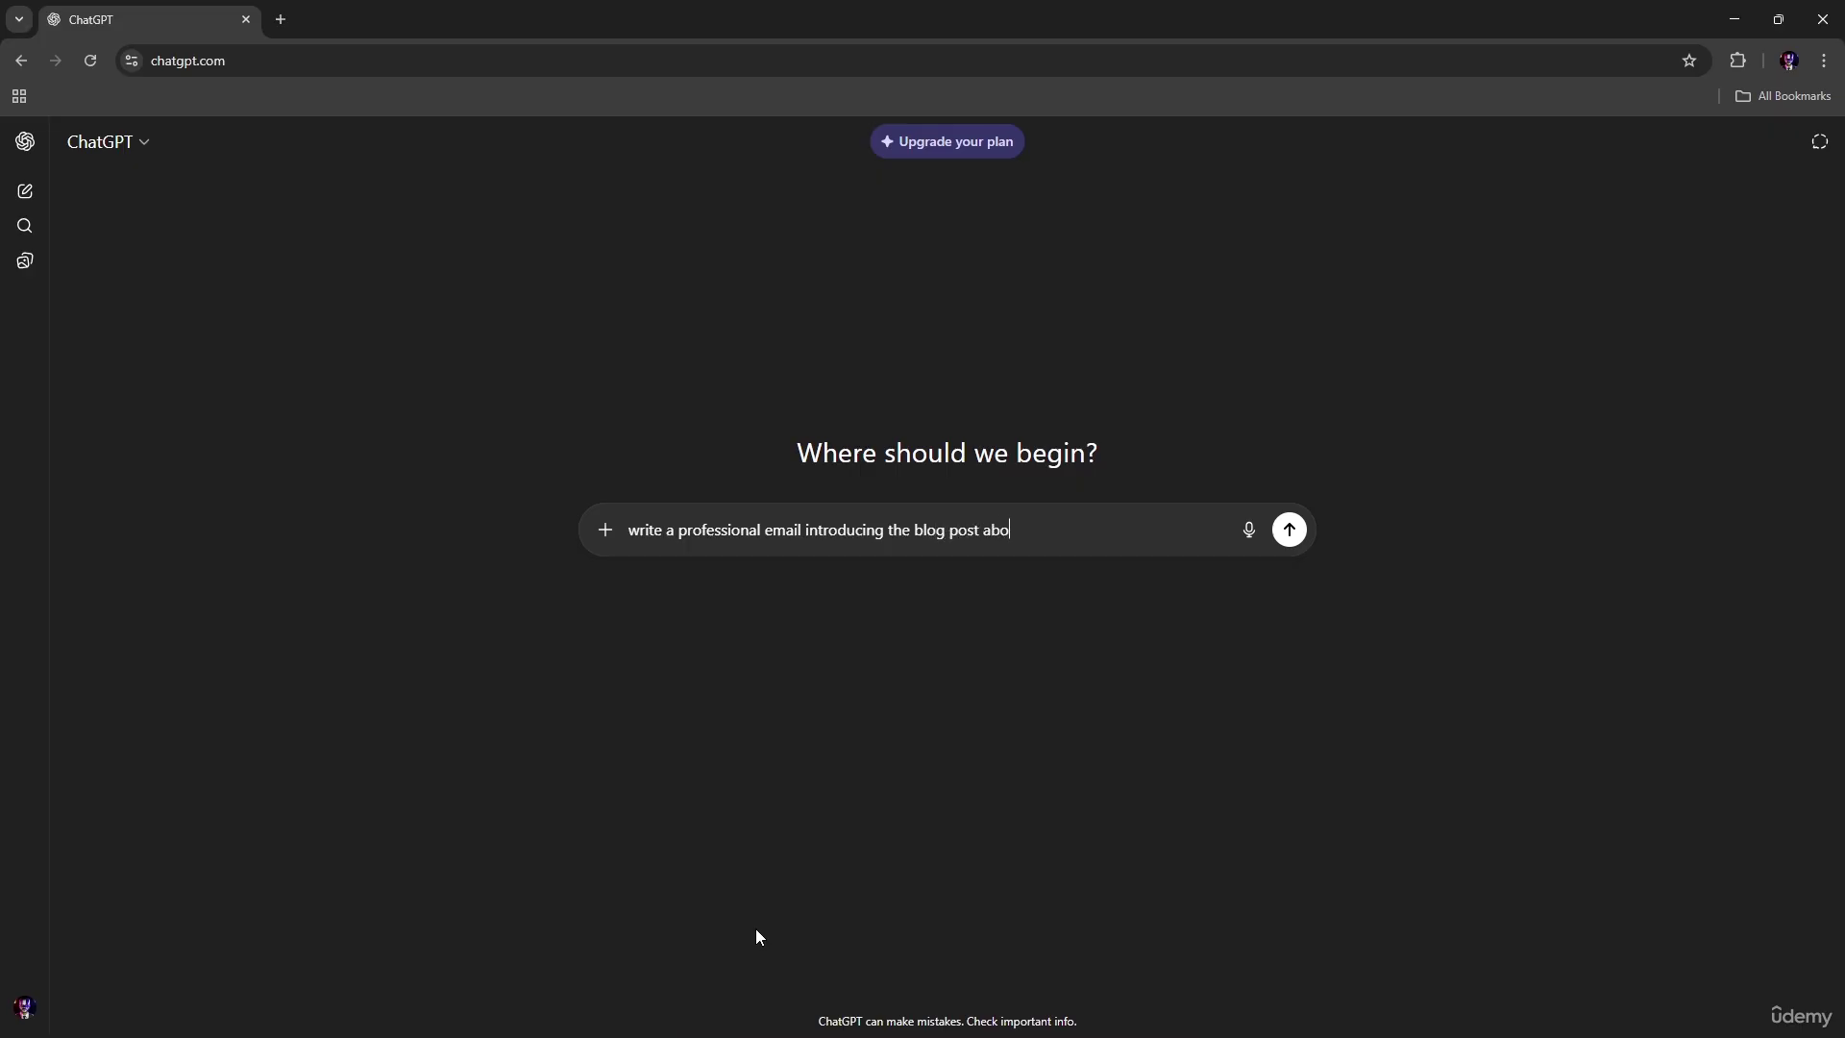
- Continue the email prompt with the blog topic "health snacks for busy professionals"
key("BackSpace")
key("BackSpace")
type("alth snacks for buysy profe")
key("BackSpace")
key("BackSpace")
key("BackSpace")
key("BackSpace")
type("rofessionals")
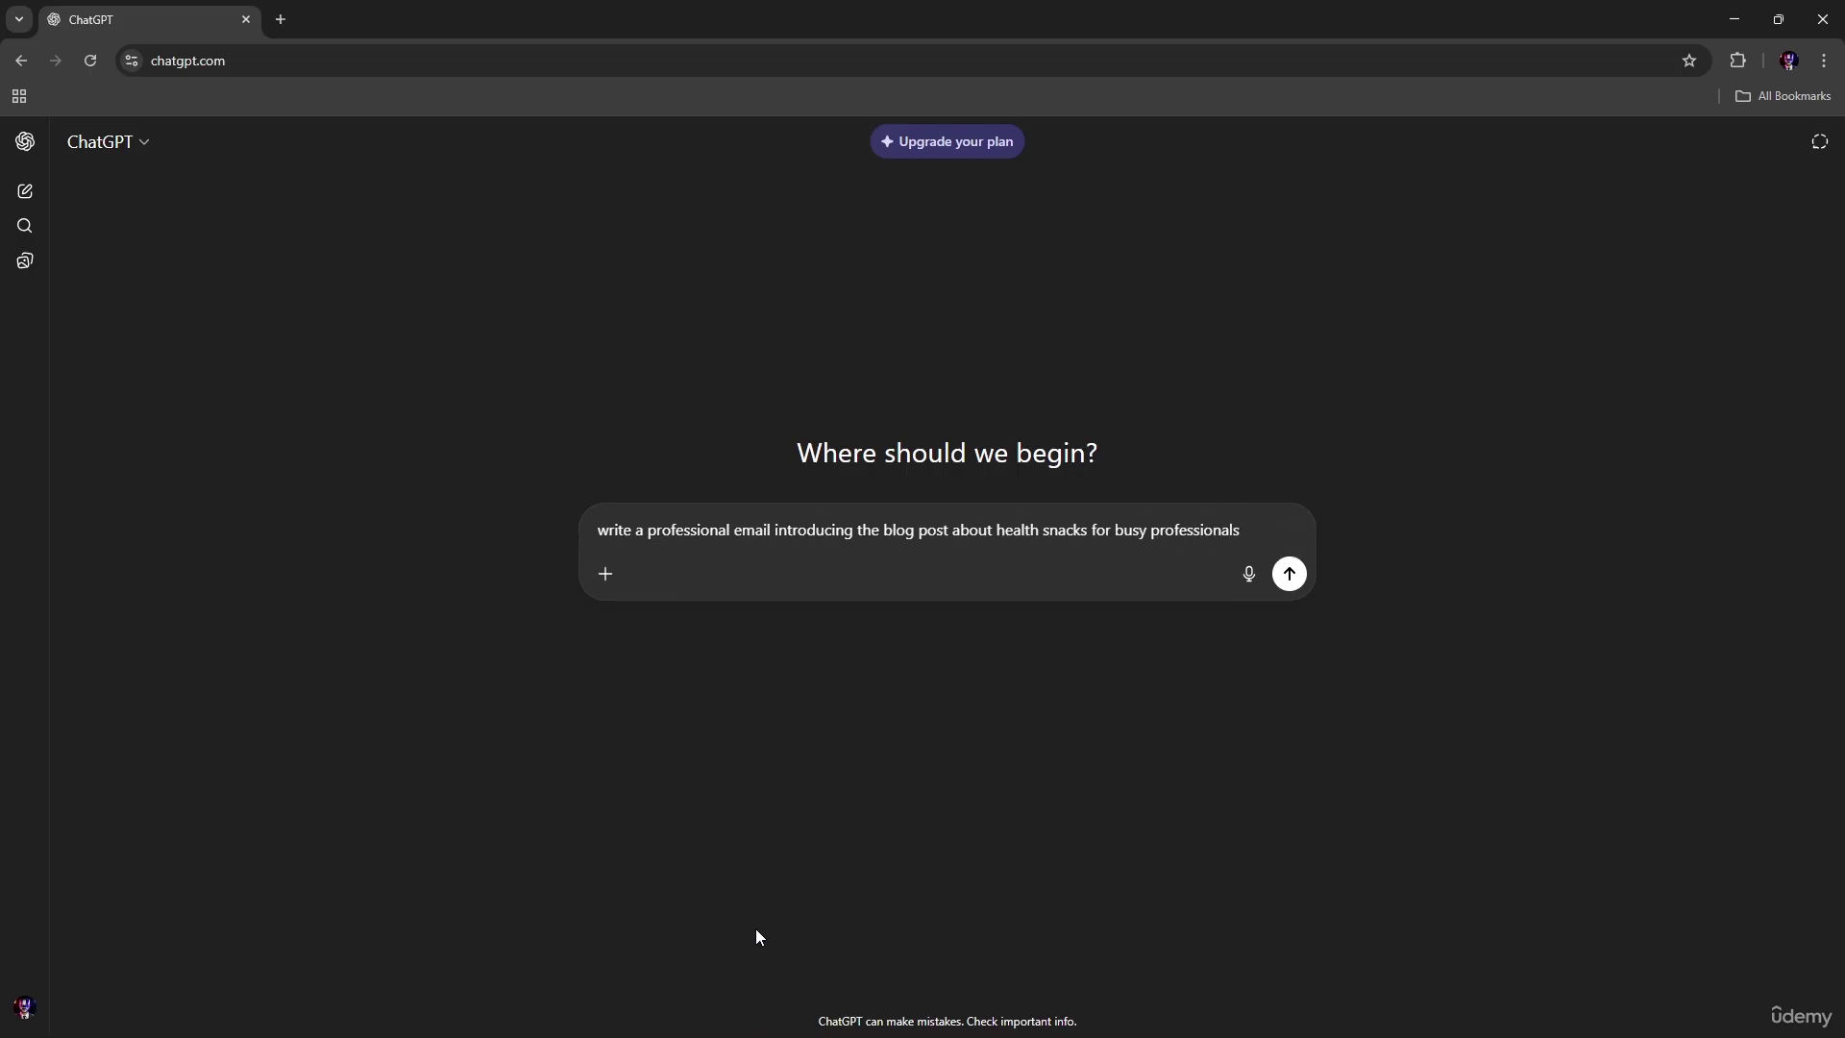
- Add "Include a call to action to read the blog" to the email prompt and submit it
type(", ")
type("i")
type("lc")
type("nclude")
type(" a cal")
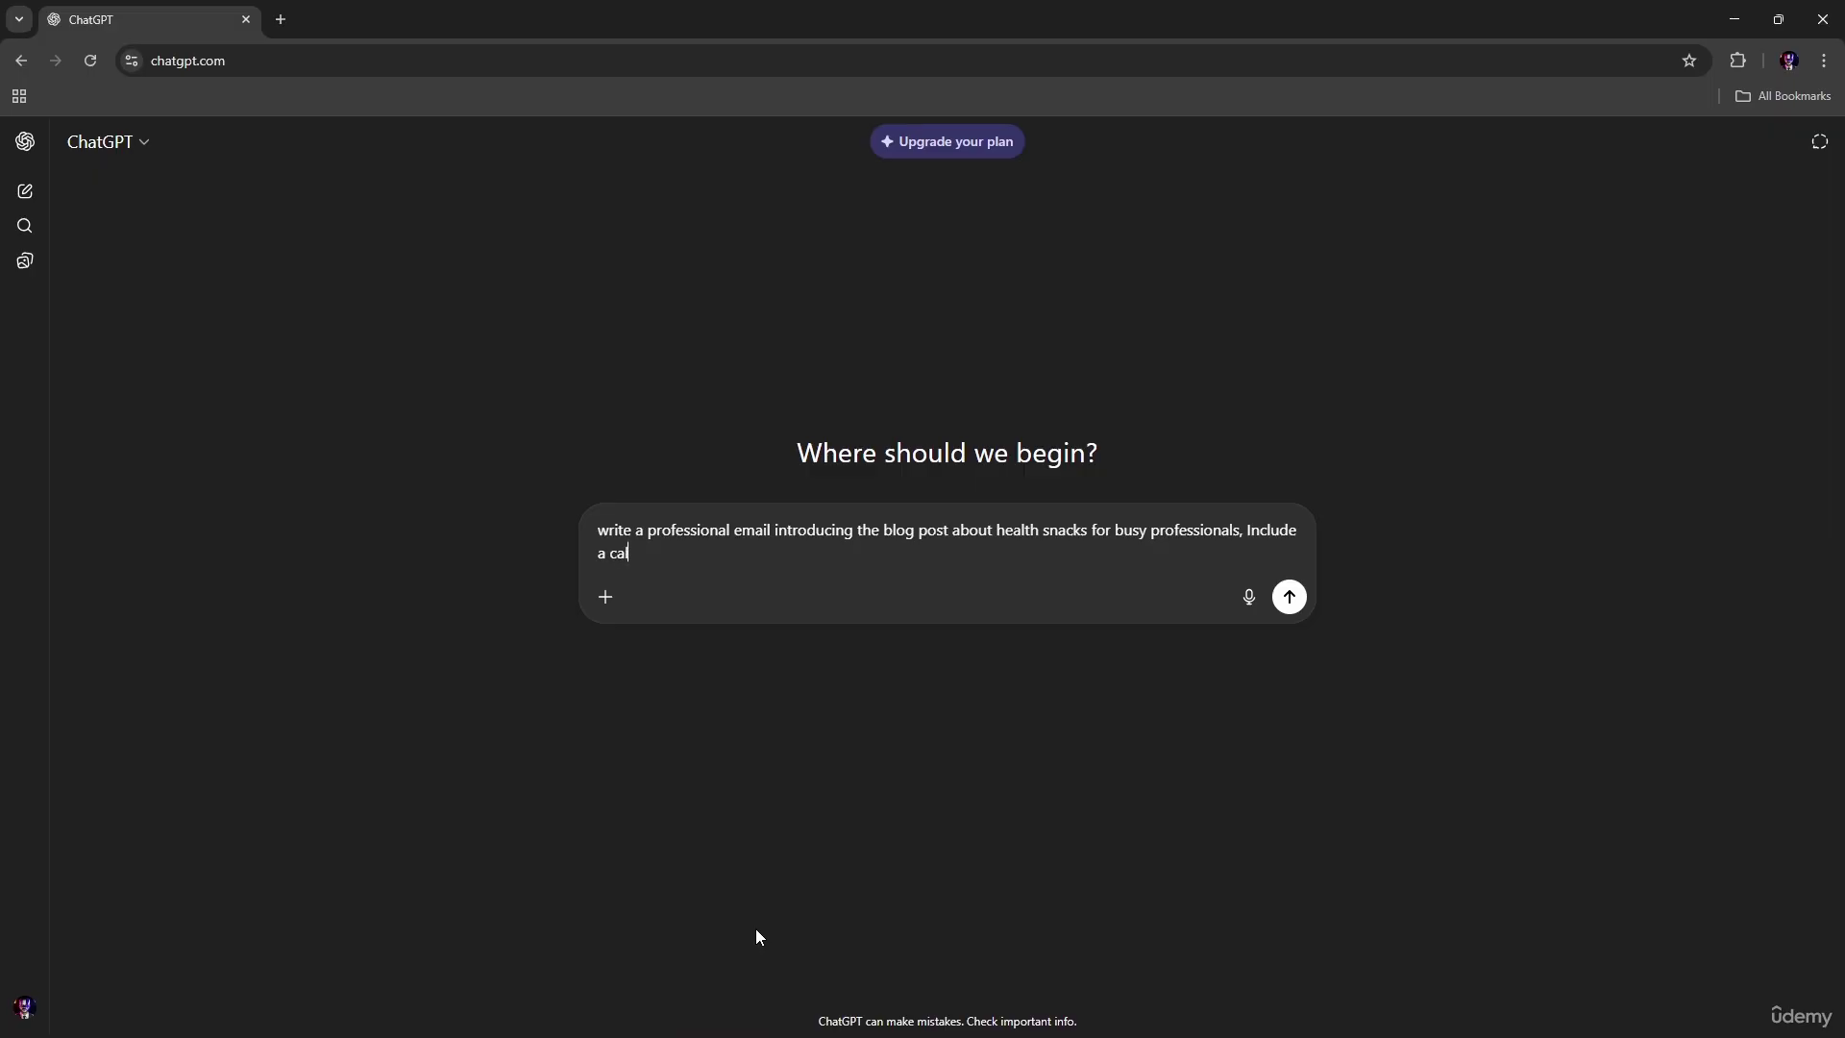
type("l to action ot rea")
key("BackSpace")
key("BackSpace")
key("BackSpace")
key("BackSpace")
type("to  read the blog")
key("Return")
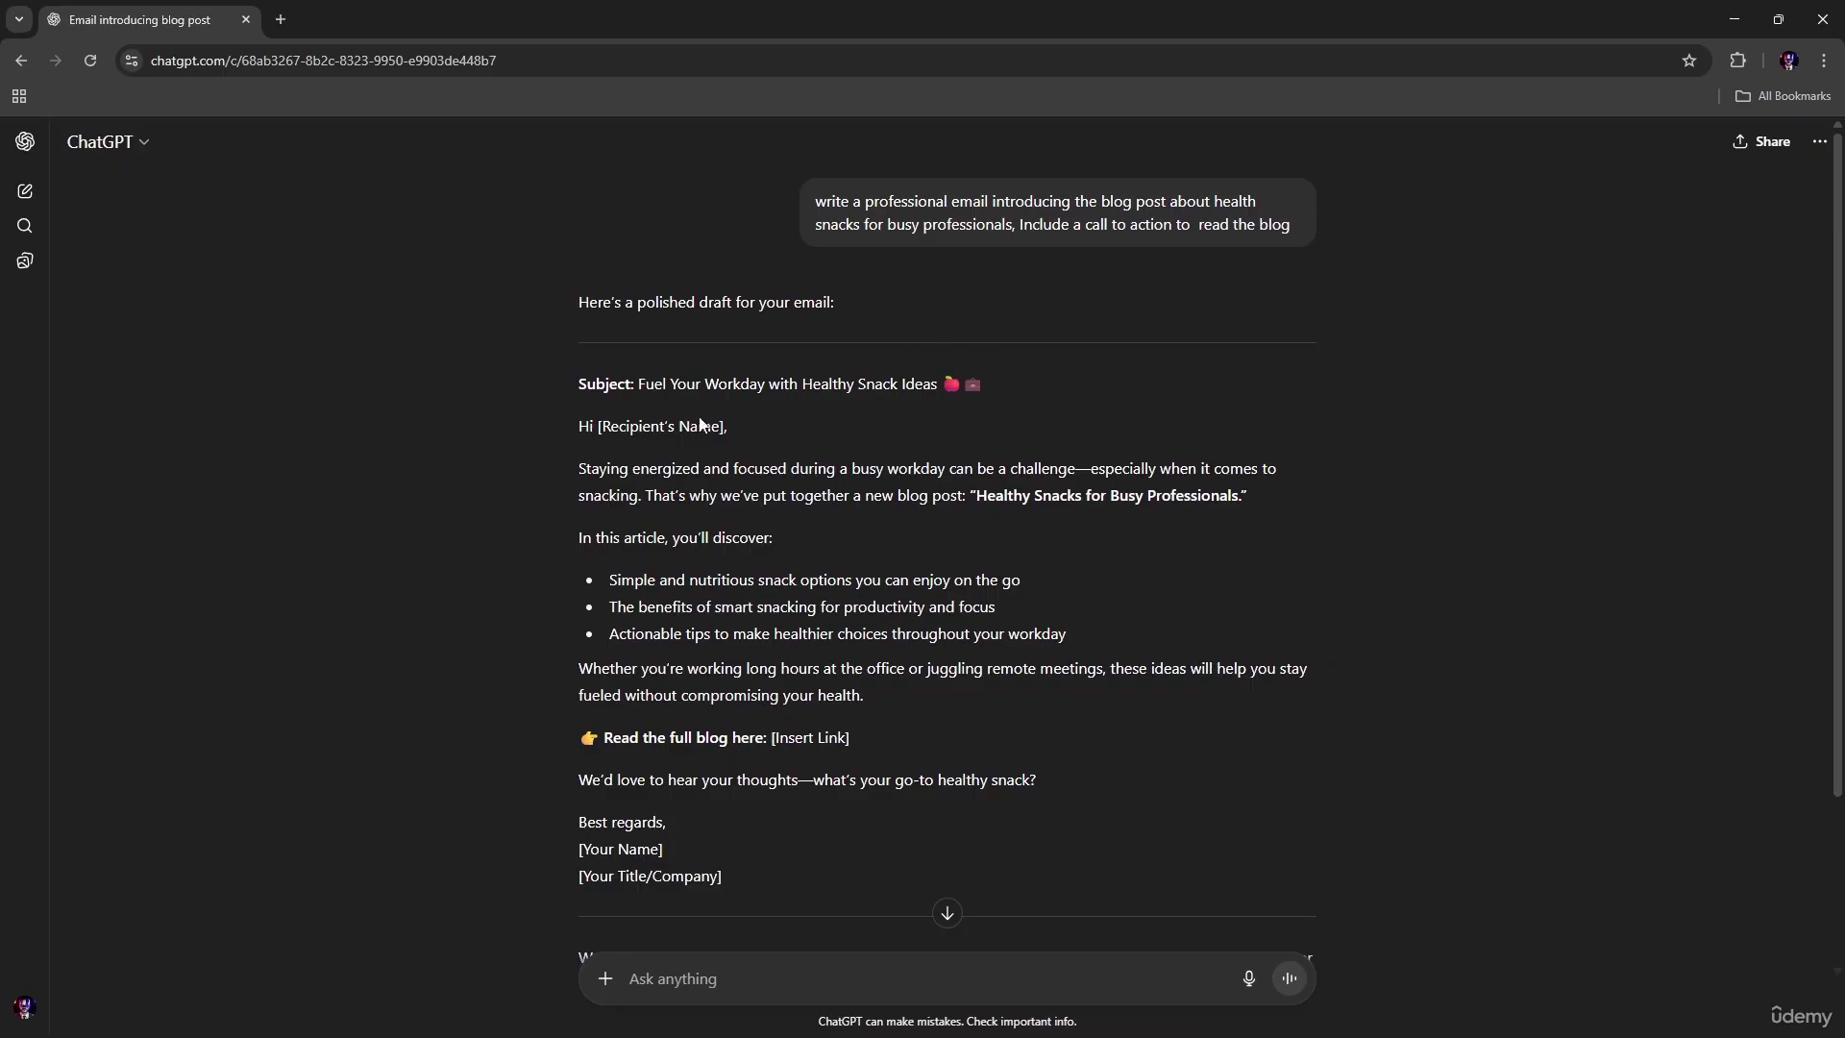
- Review the generated email draft, including its subject line, greeting, article highlights, blog link line and sign-off
left_click_drag(738, 426, 761, 473)
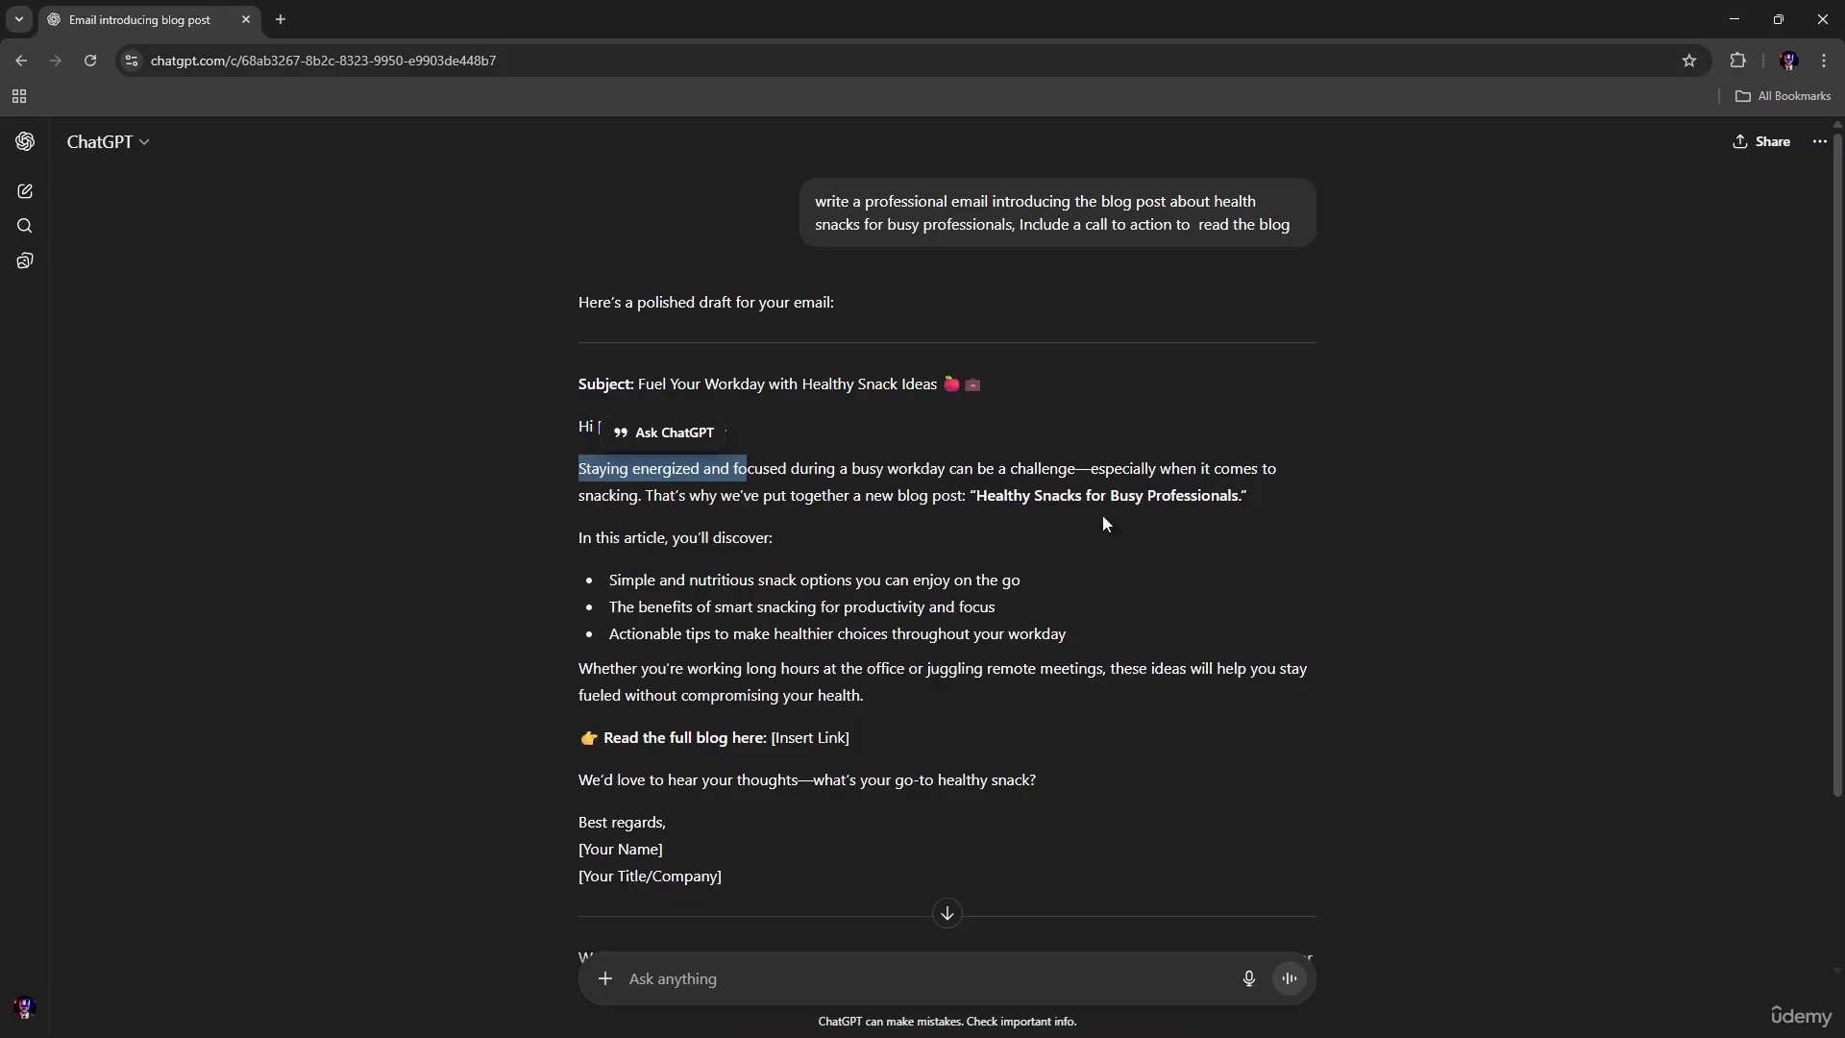
scroll(979, 632, "down", 2)
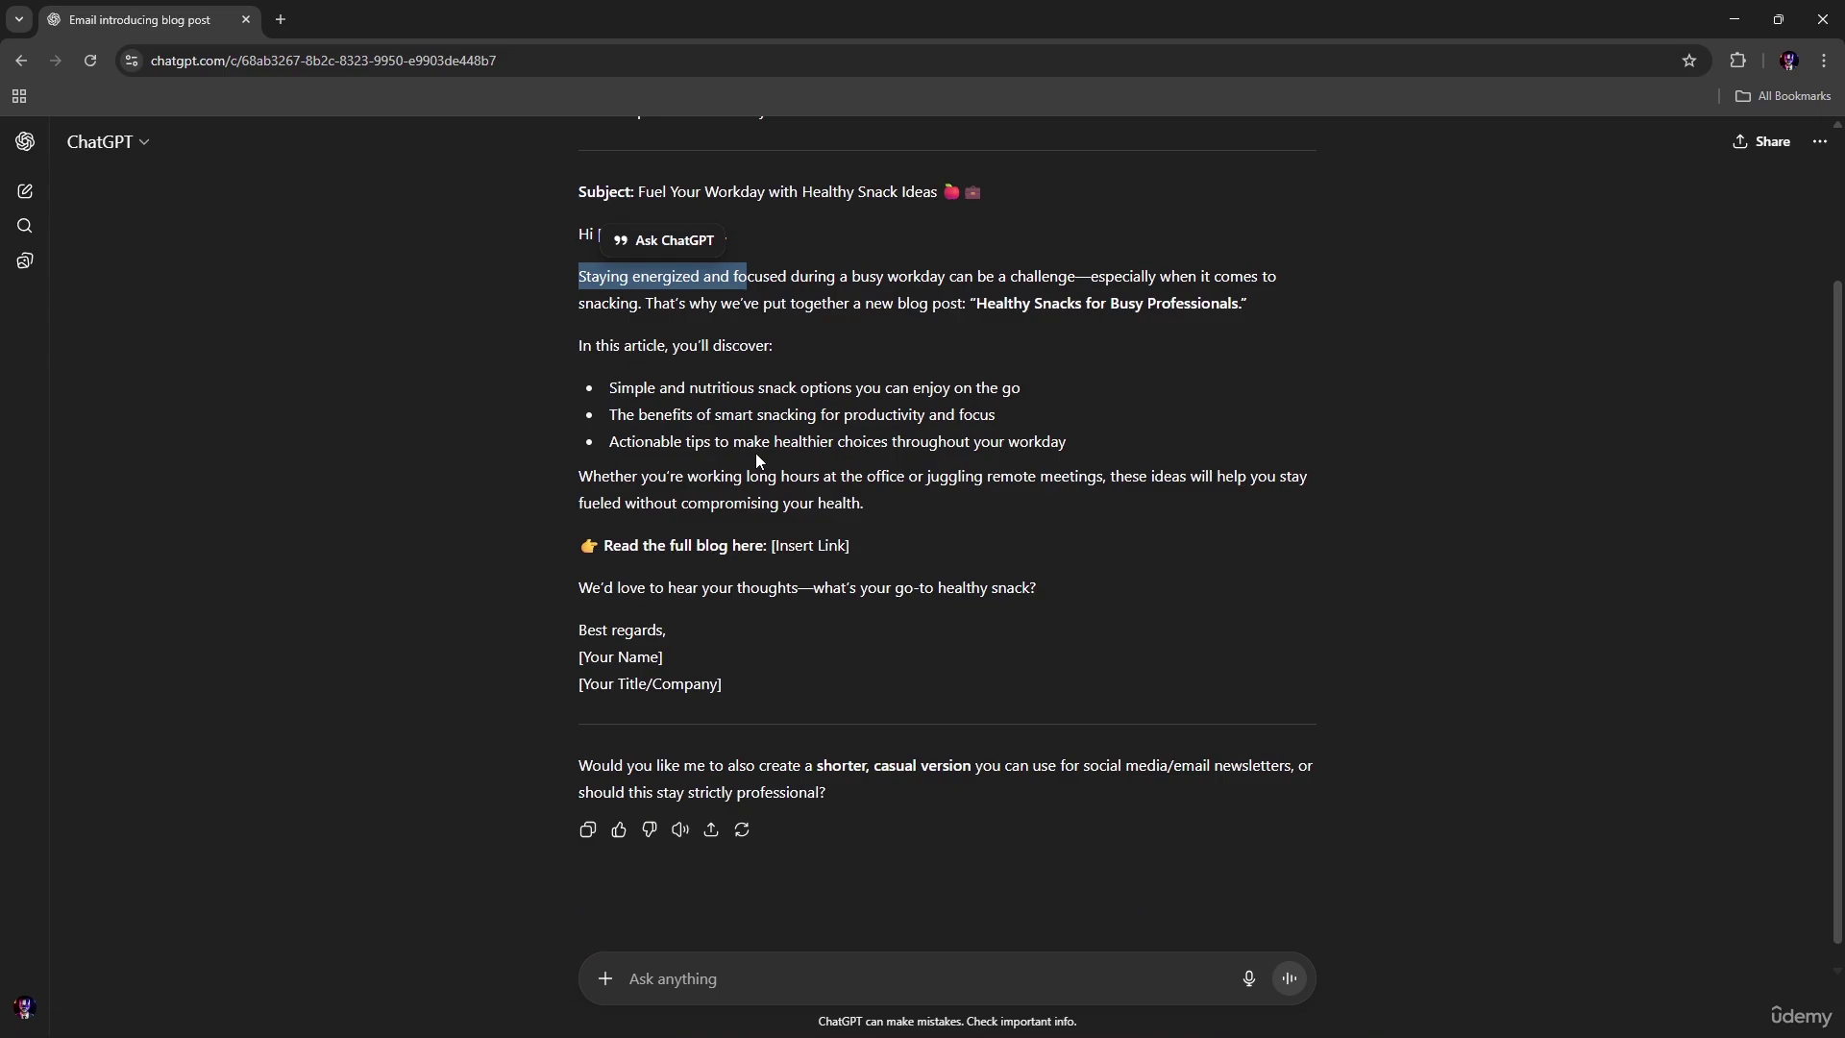
scroll(755, 377, "up", 2)
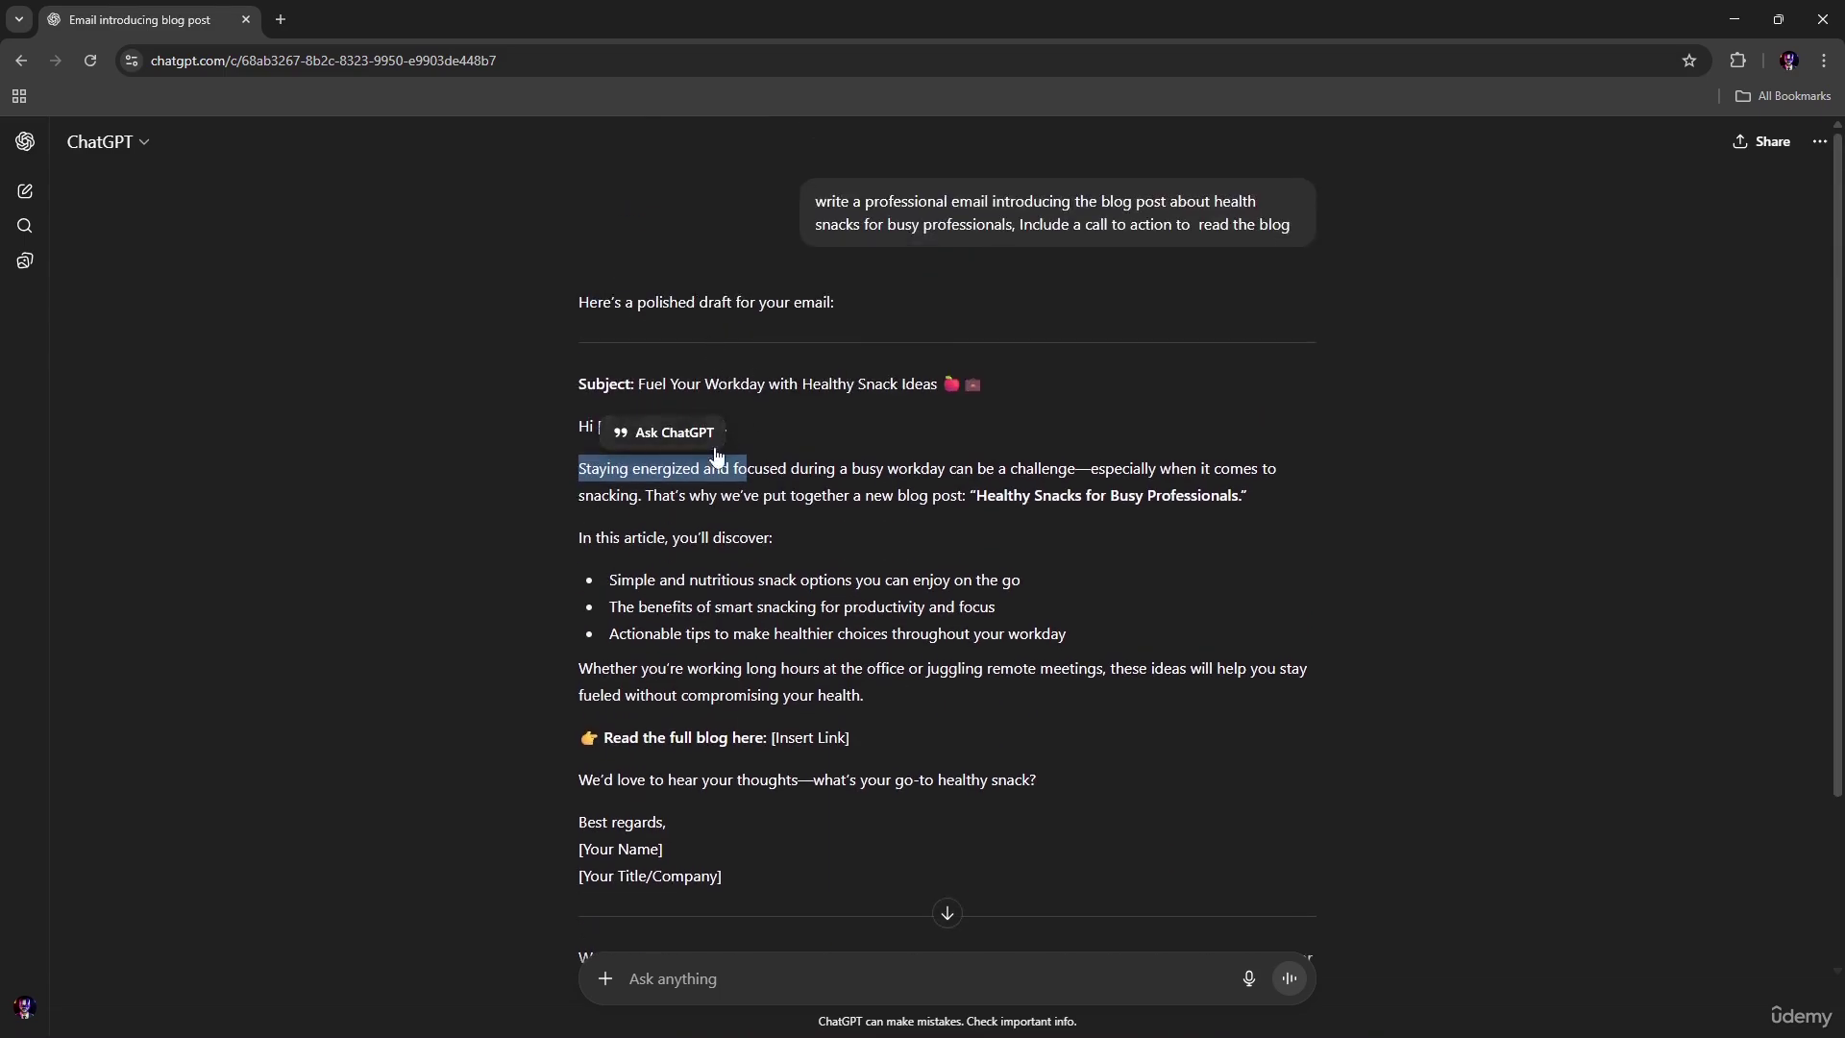
left_click(796, 434)
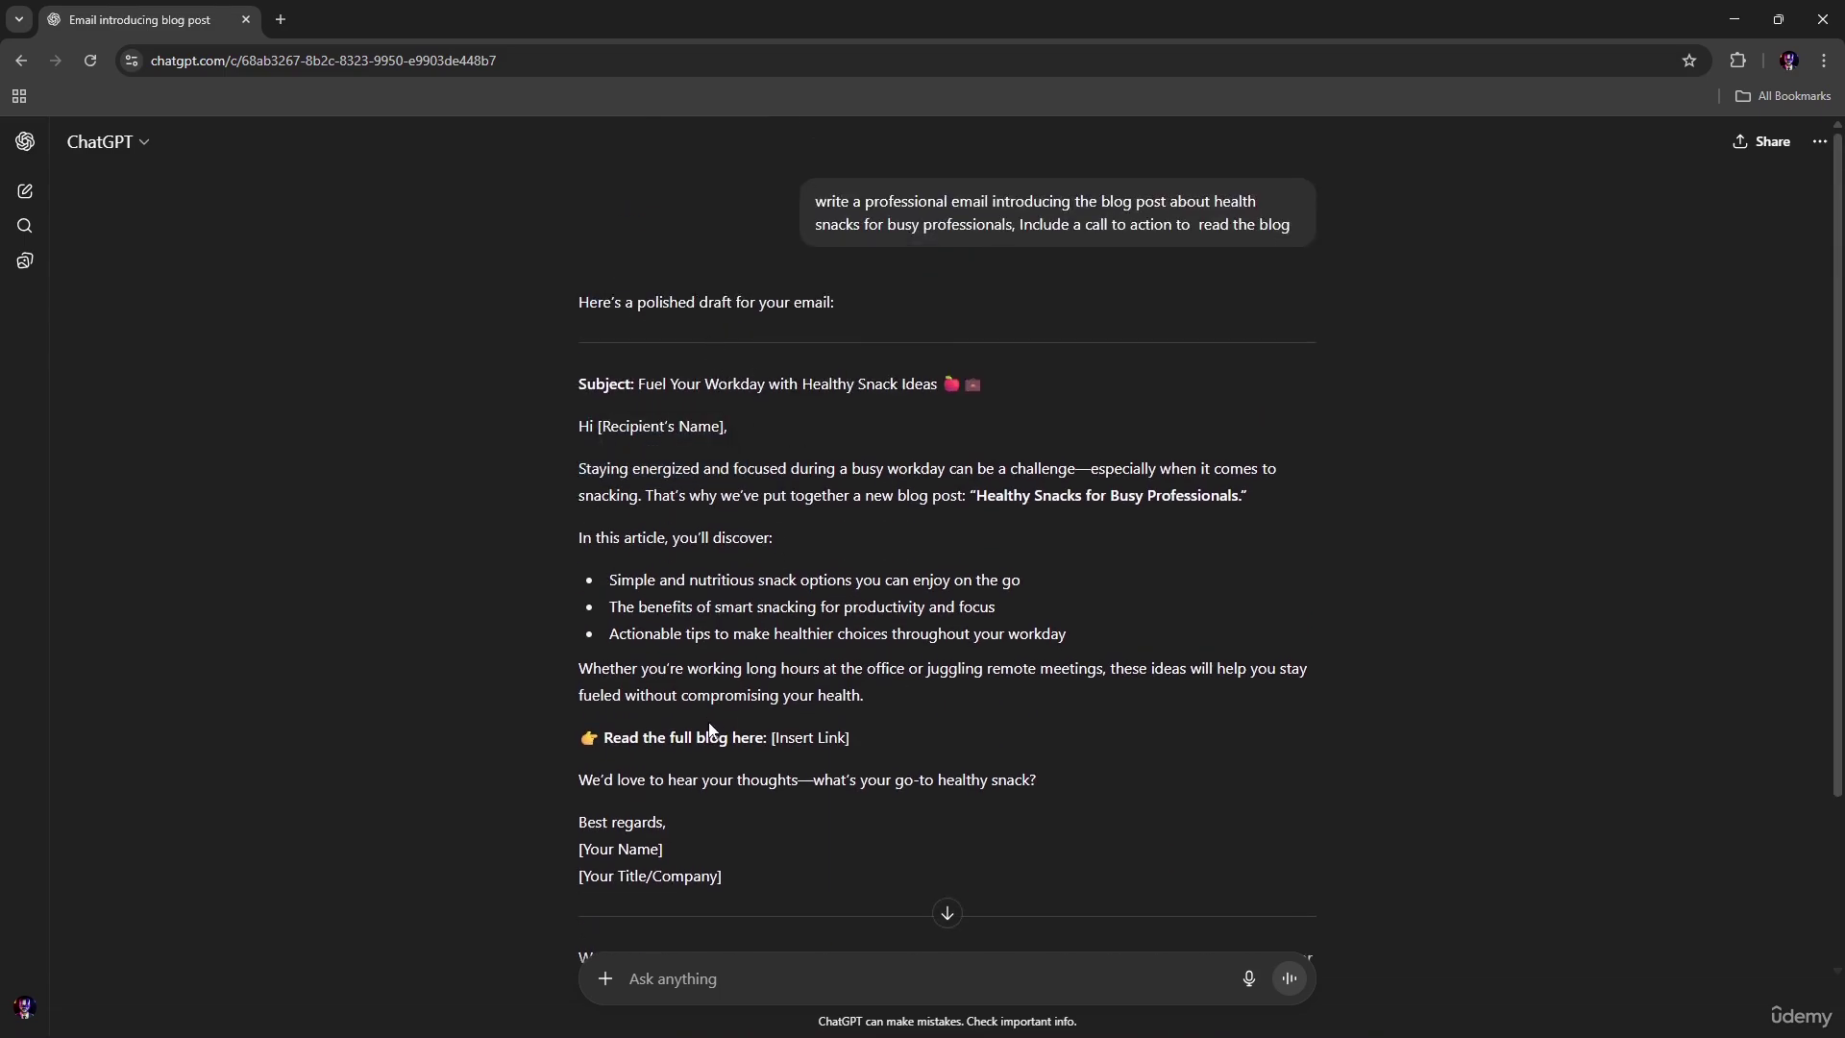
scroll(712, 728, "down", 1)
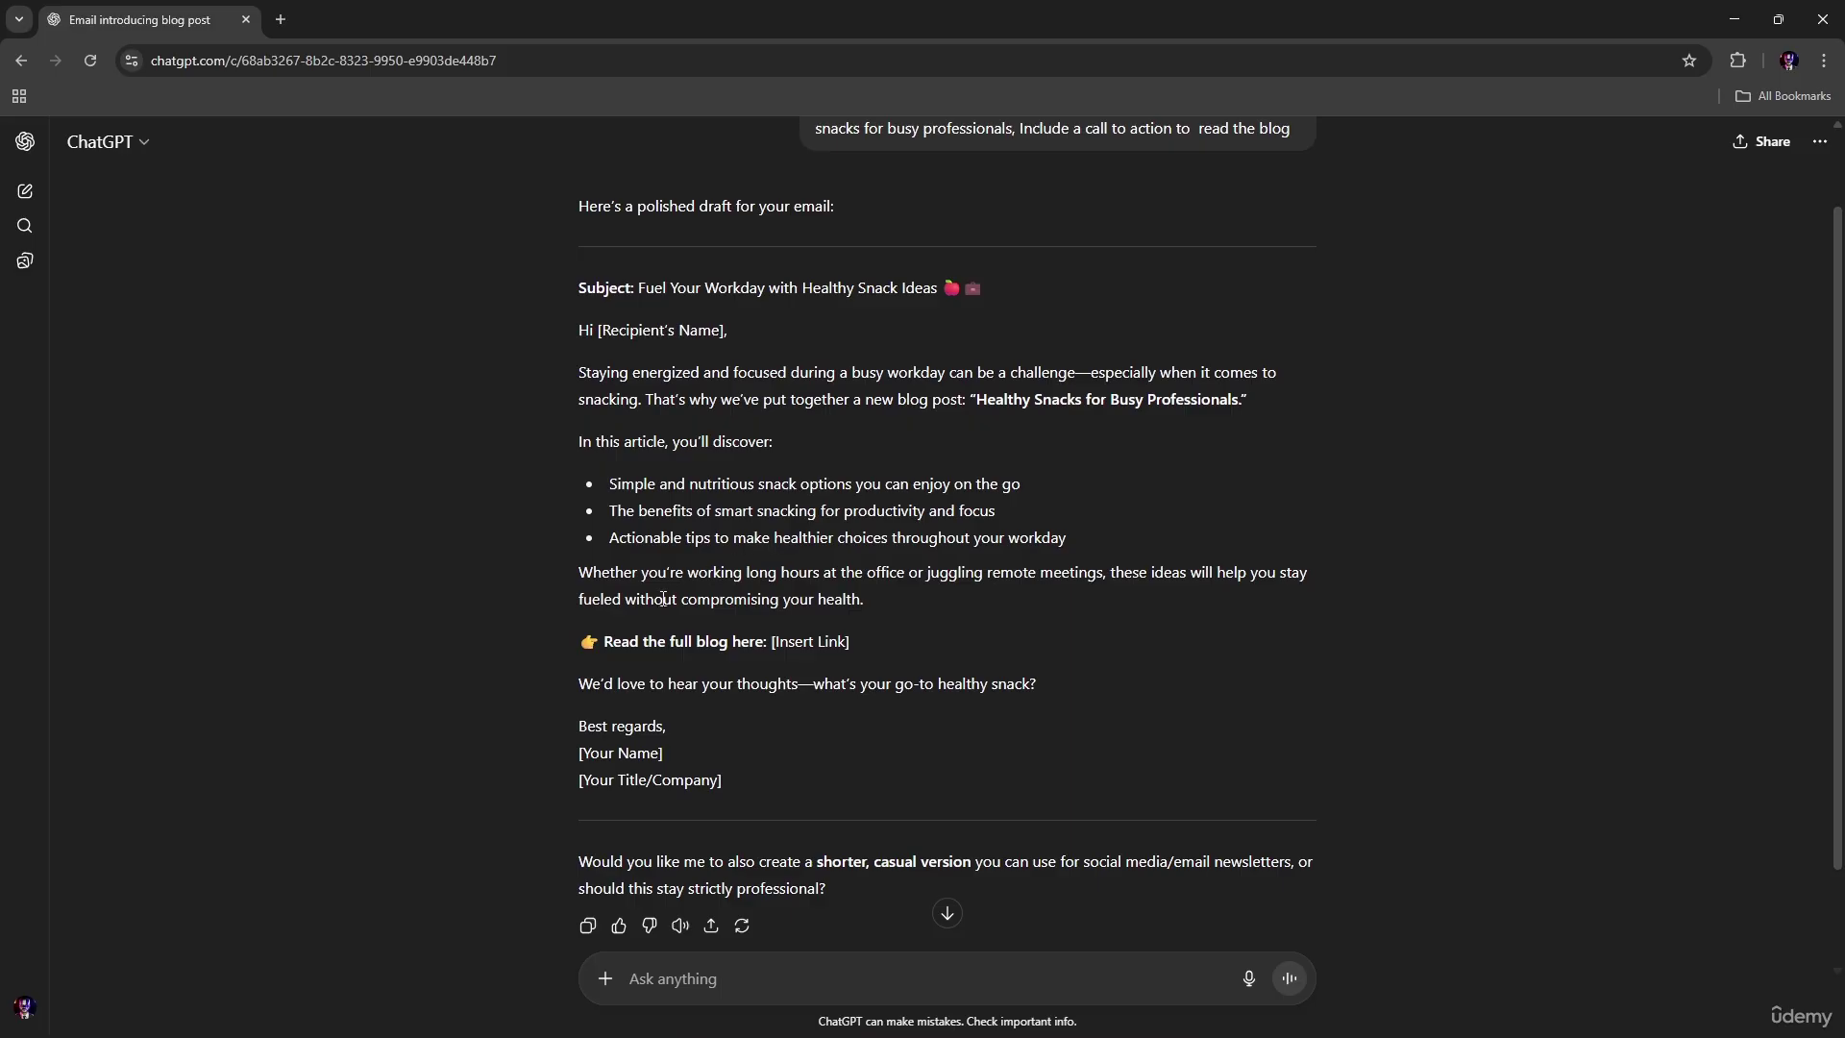
- Begin a follow-up prompt in the same chat with "generate a 200 word summary report of the blog post about healthy snacks, highlight"
scroll(668, 490, "down", 1)
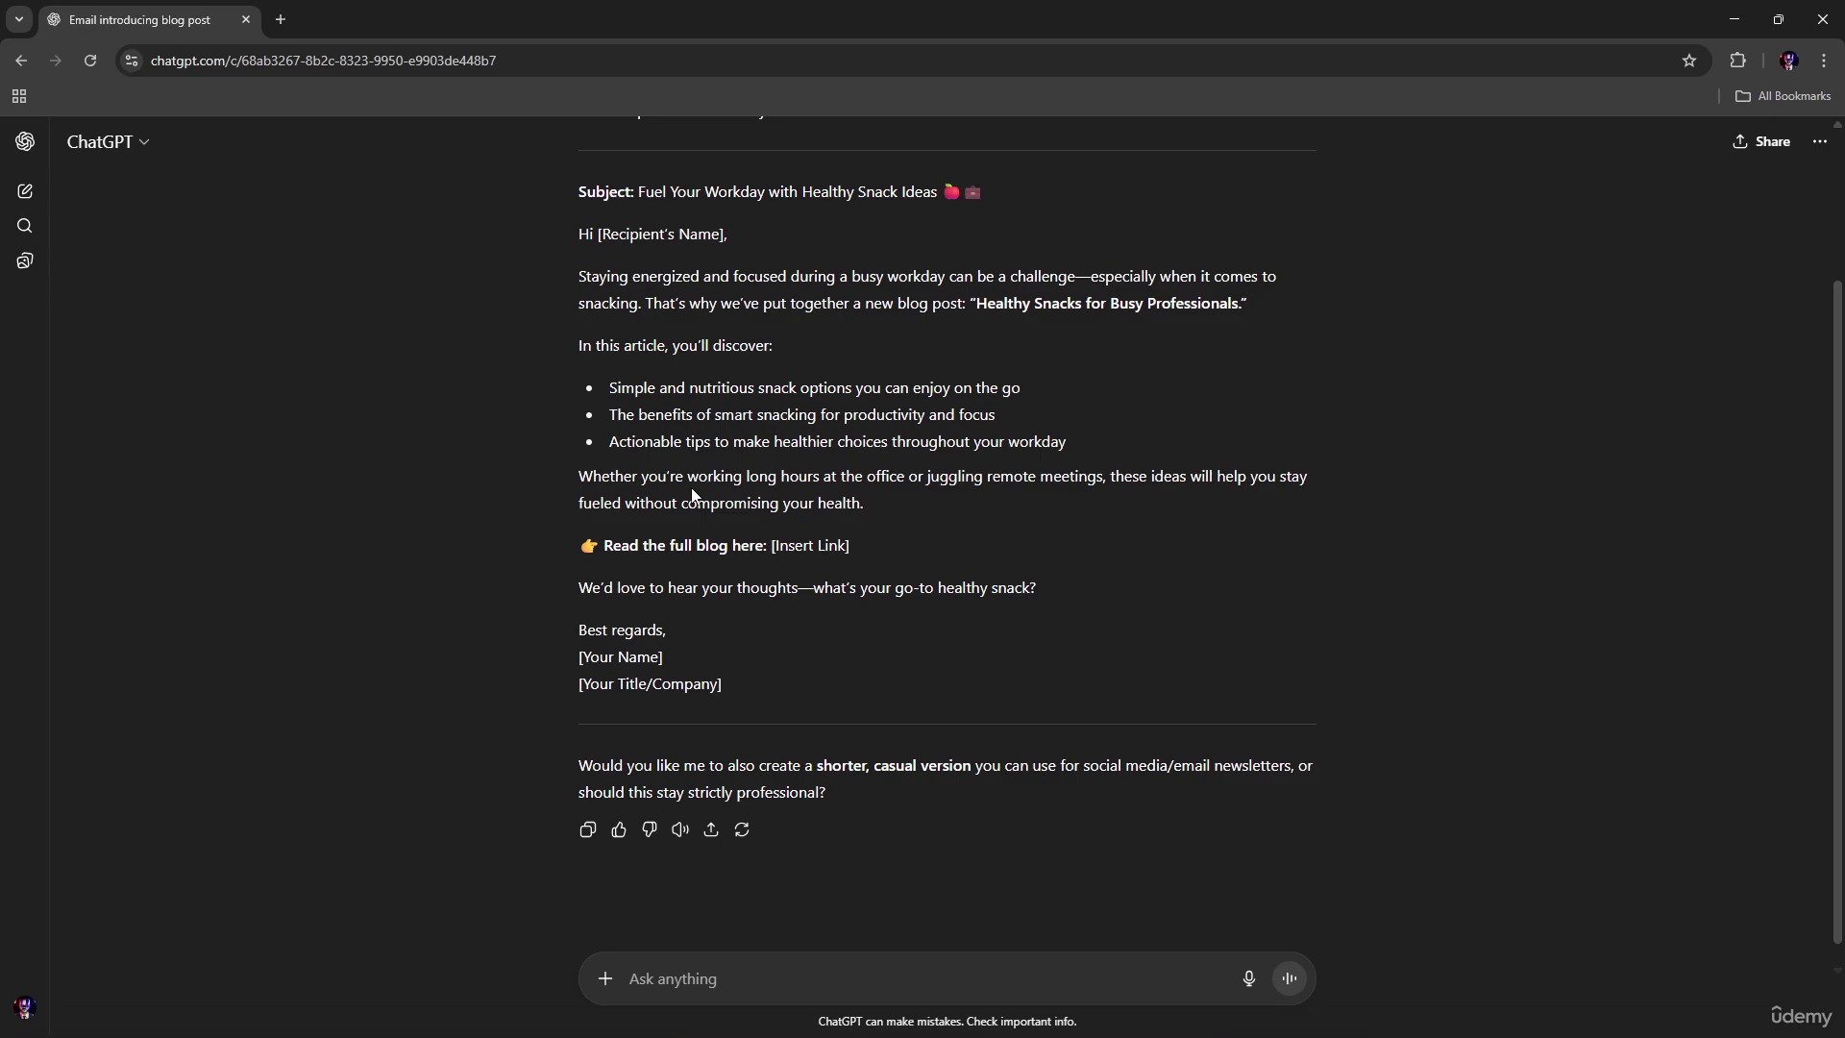
type("gener")
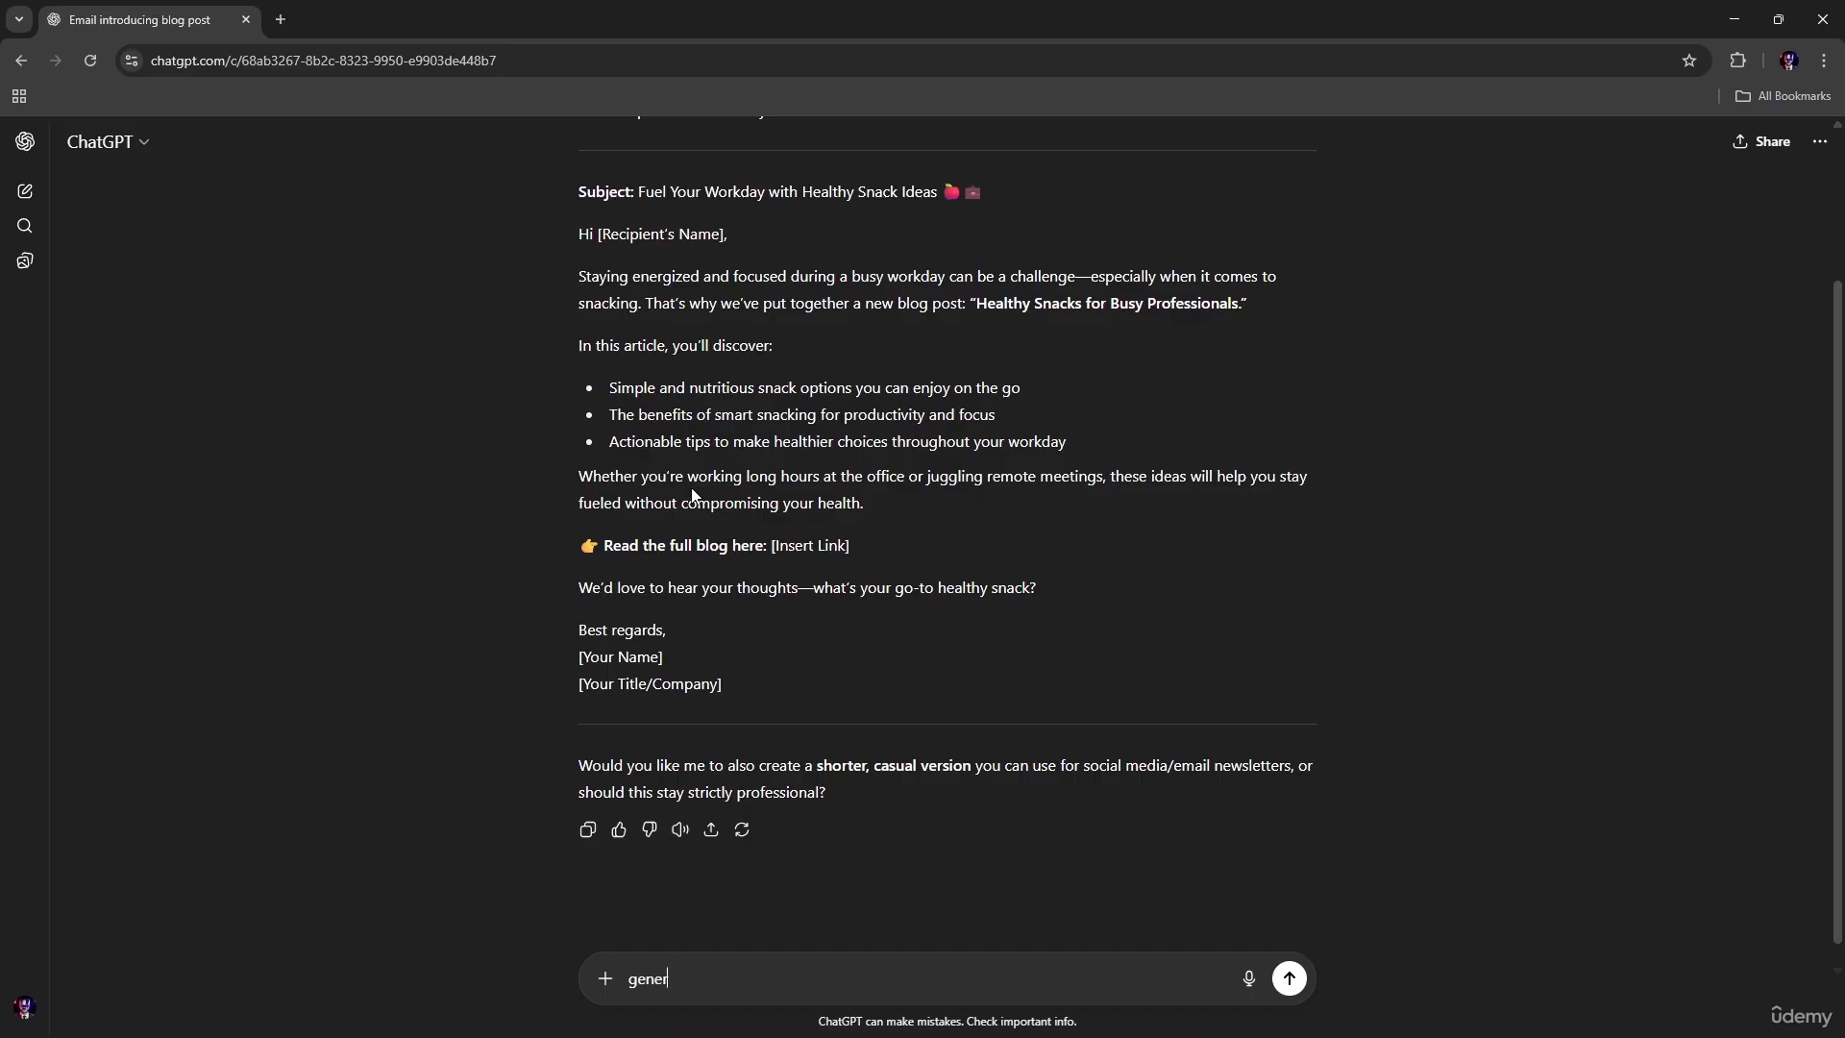
type("ate a 200 wor")
type("d summary")
type(" prof")
key("BackSpace")
key("BackSpace")
key("BackSpace")
key("BackSpace")
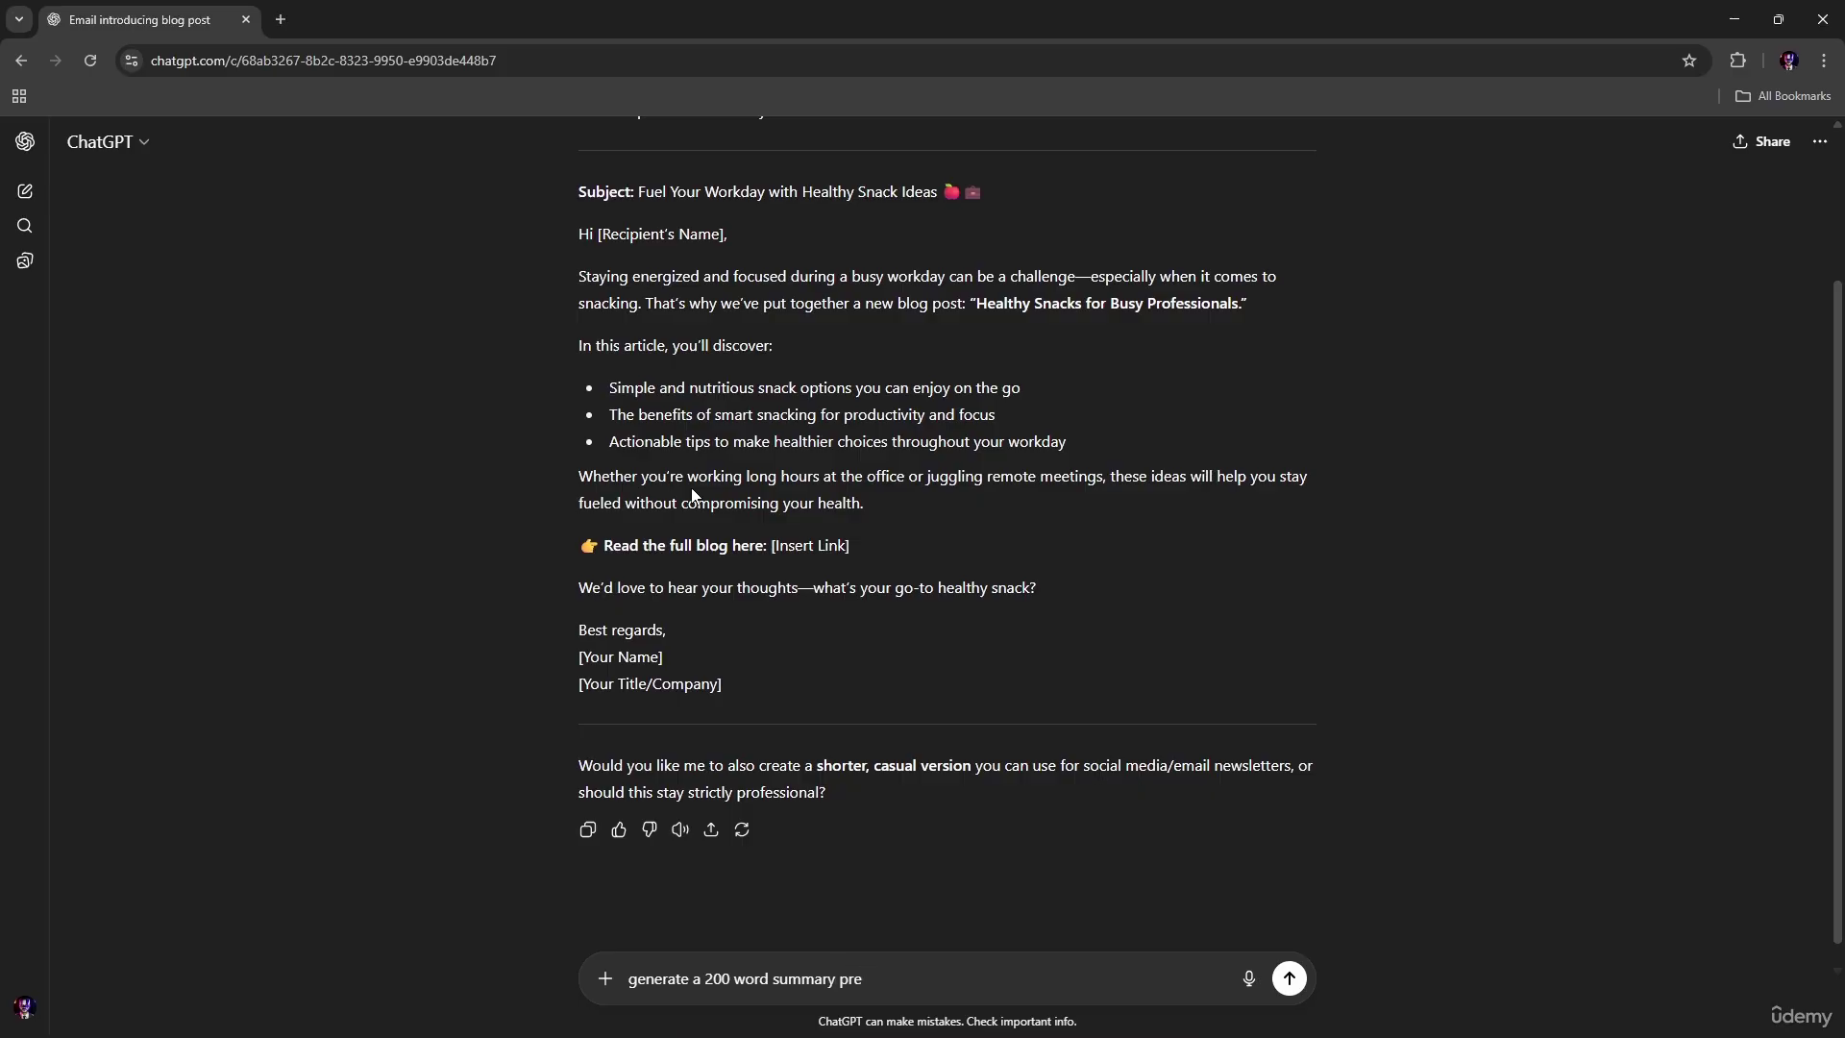
type("report of the blog post abou")
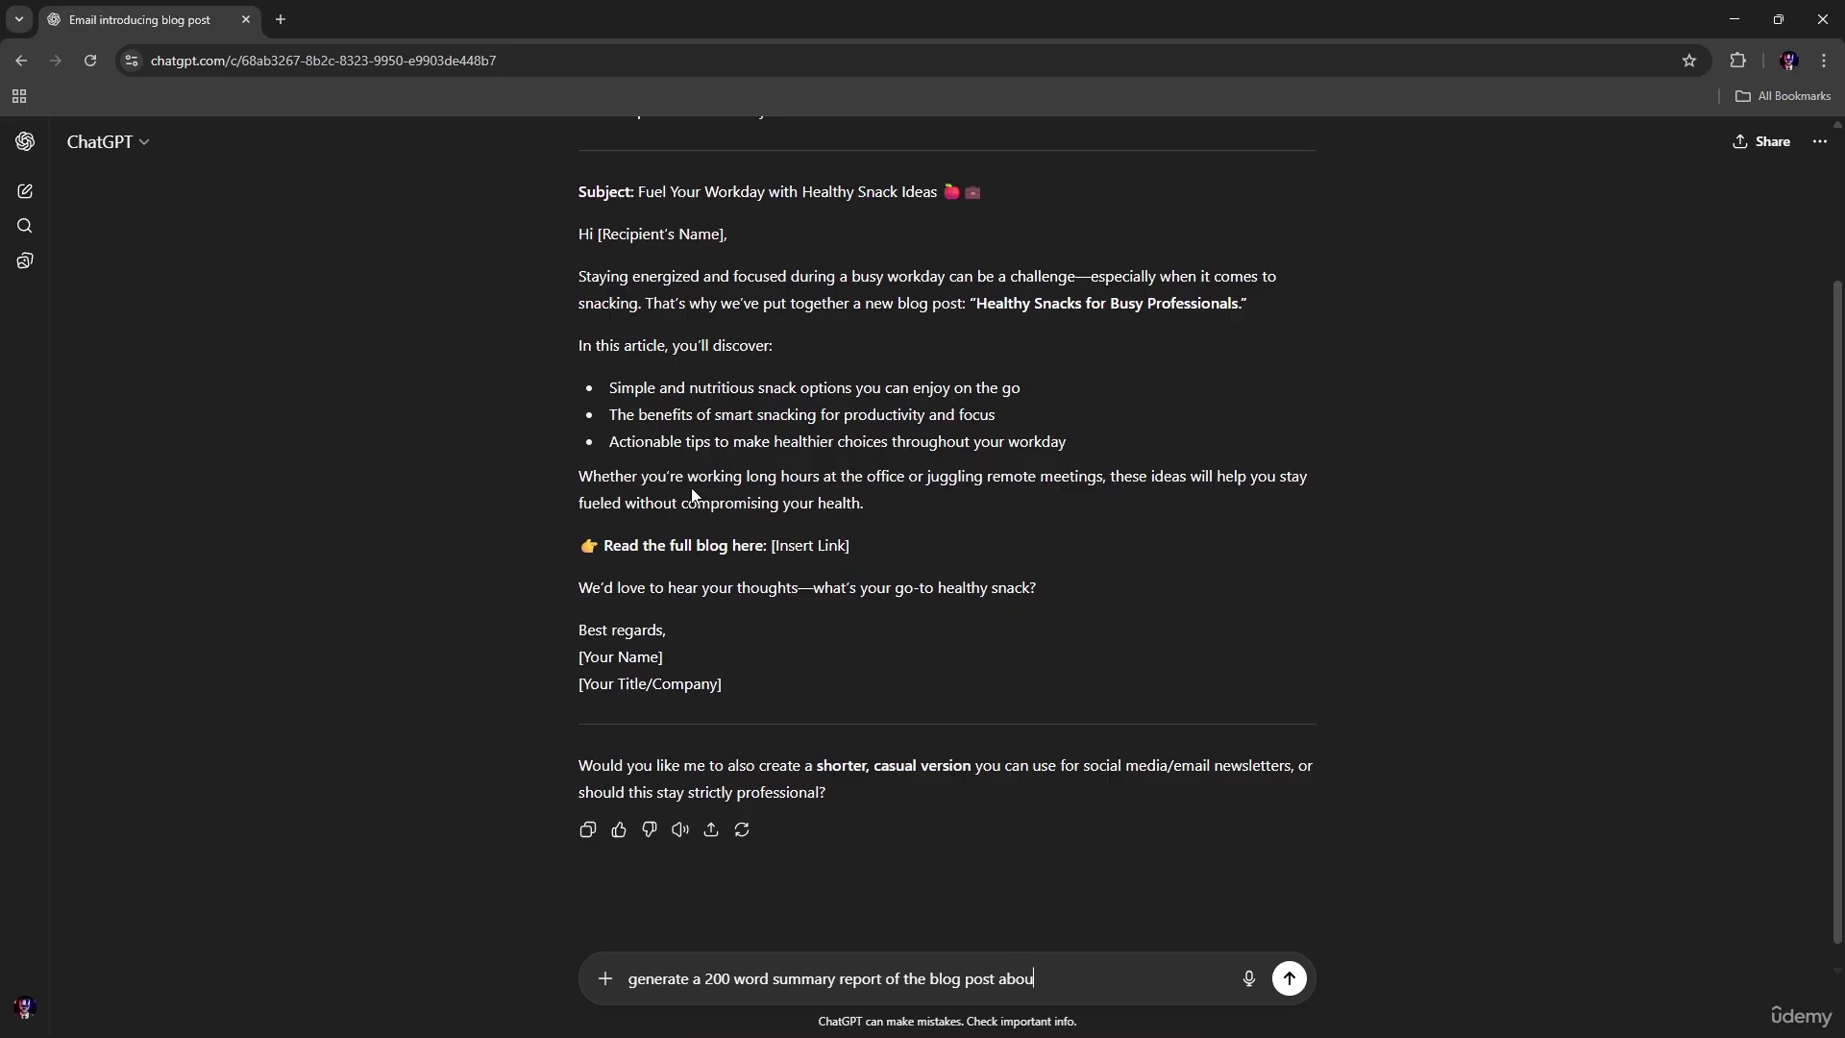
type("t healthy snacks, highlight")
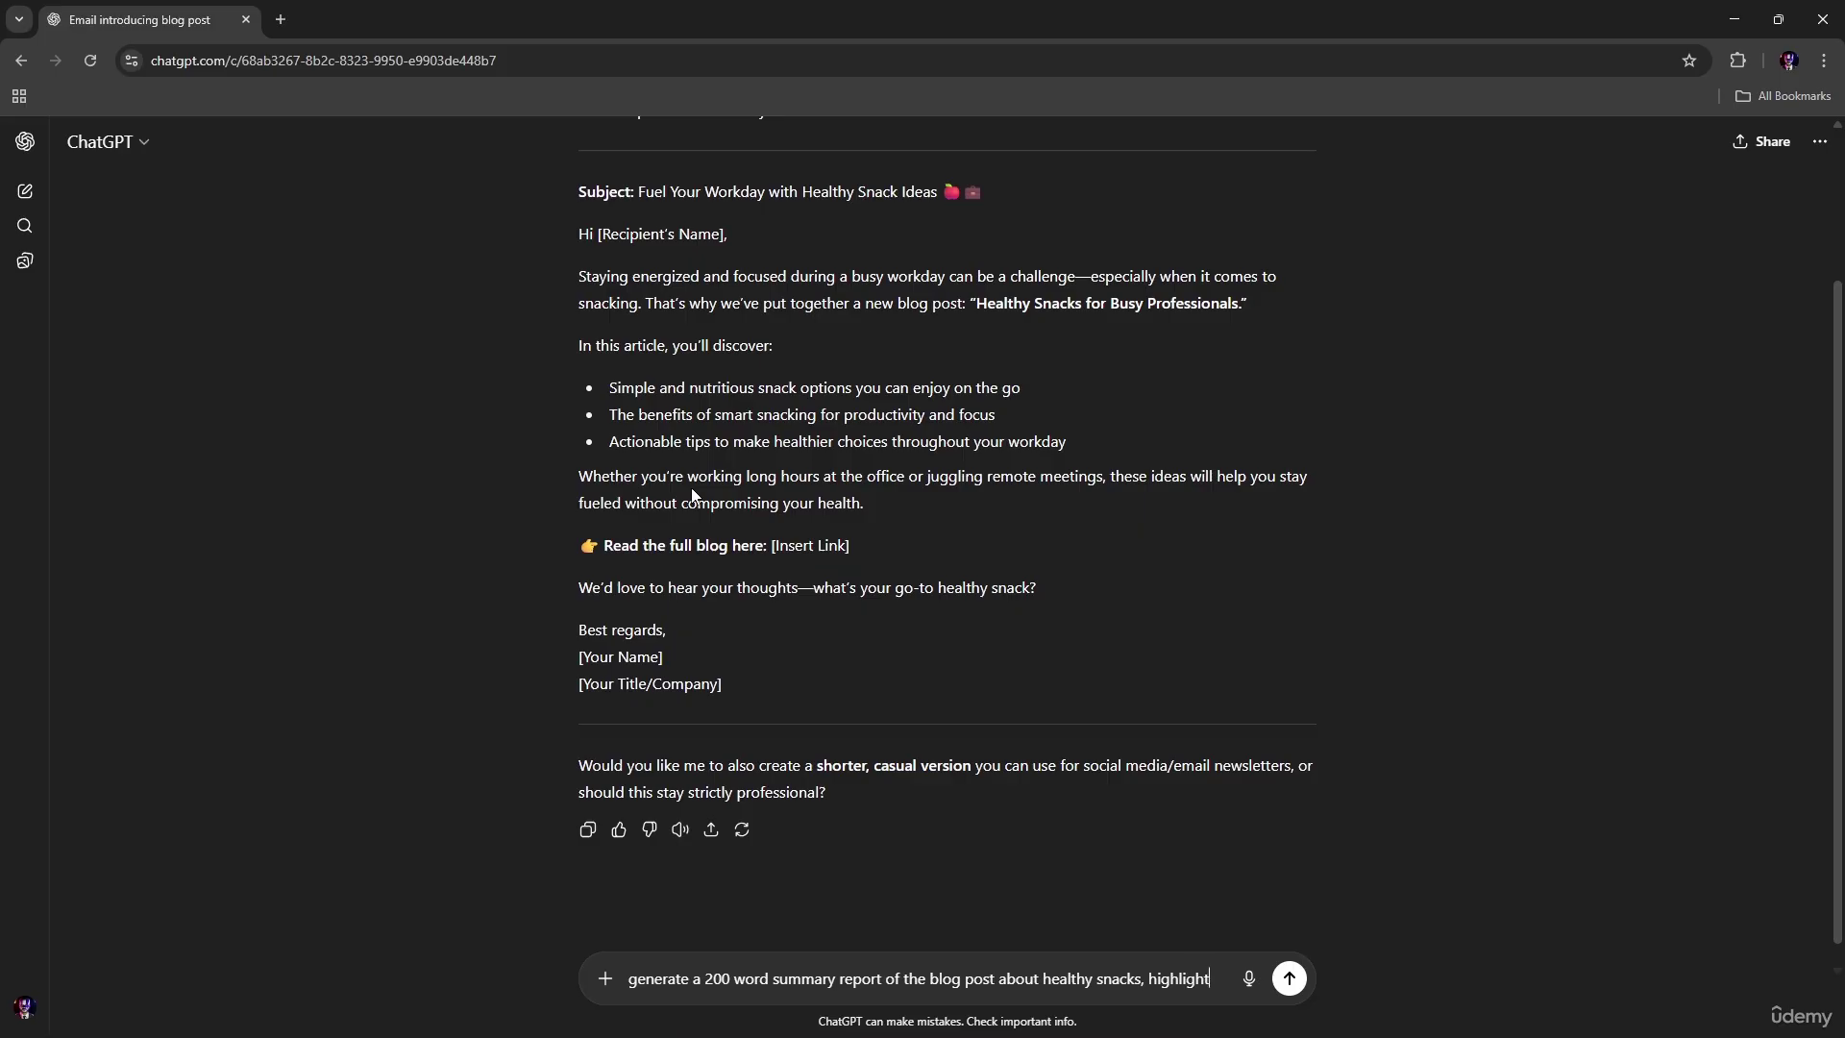
- Complete the summary report prompt with "key point and actionable tips" and submit it
type(" key")
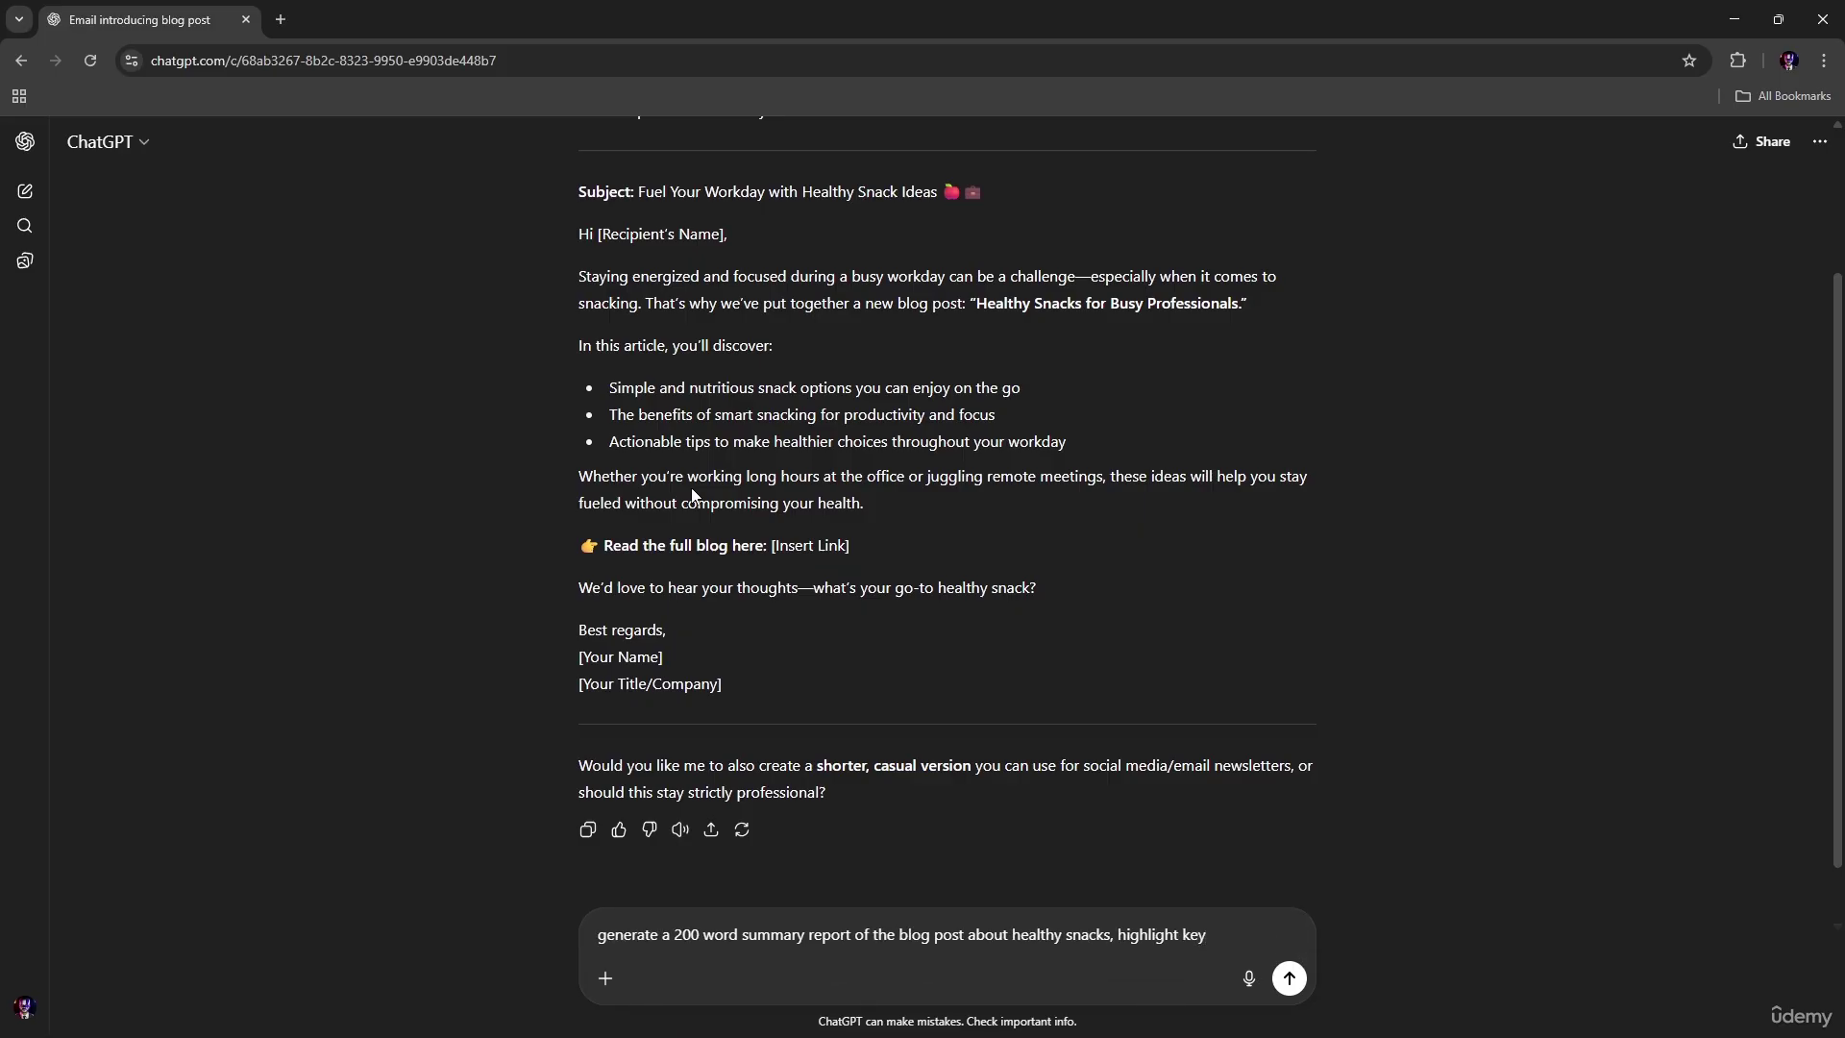
type(" point and c")
key("BackSpace")
type("actio")
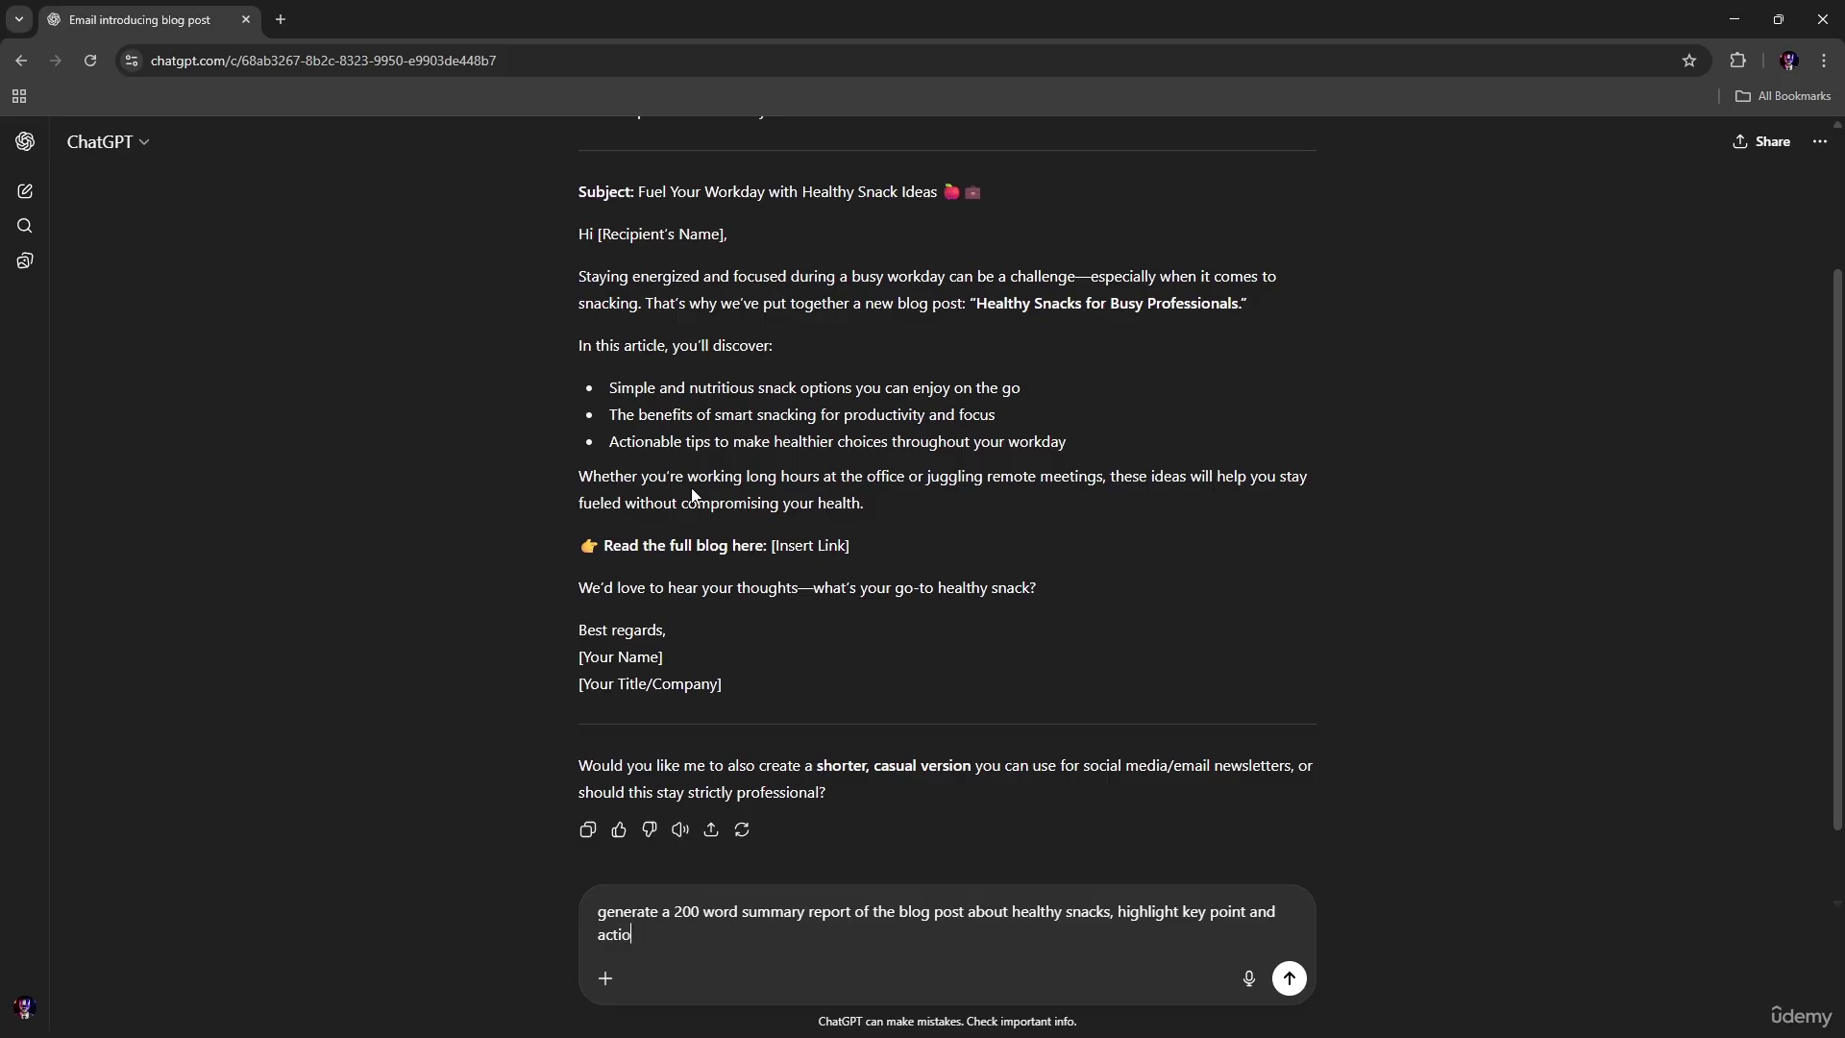
type("nable")
key("BackSpace")
key("BackSpace")
key("BackSpace")
type("l")
key("BackSpace")
type("b")
type("tips")
key("Return")
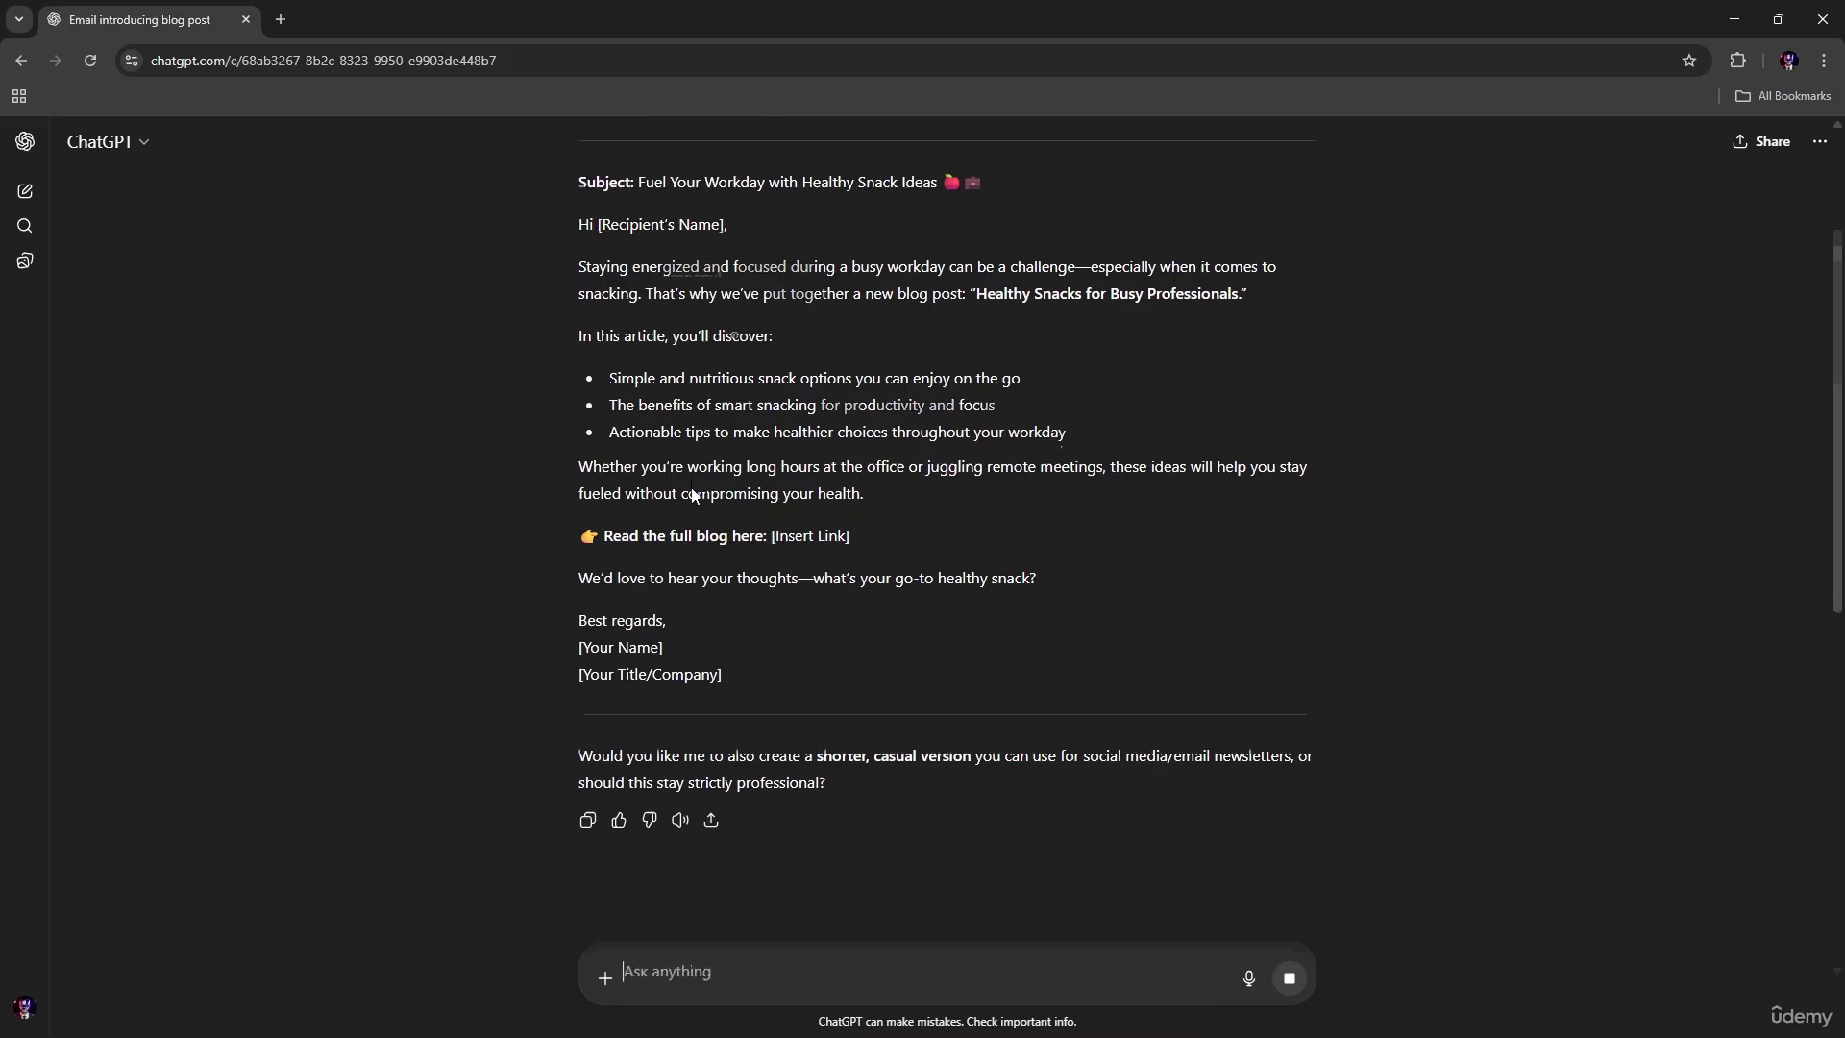
- Review the generated summary report, including its introduction, key points and actionable tips, against the submitted prompt
scroll(727, 475, "up", 2)
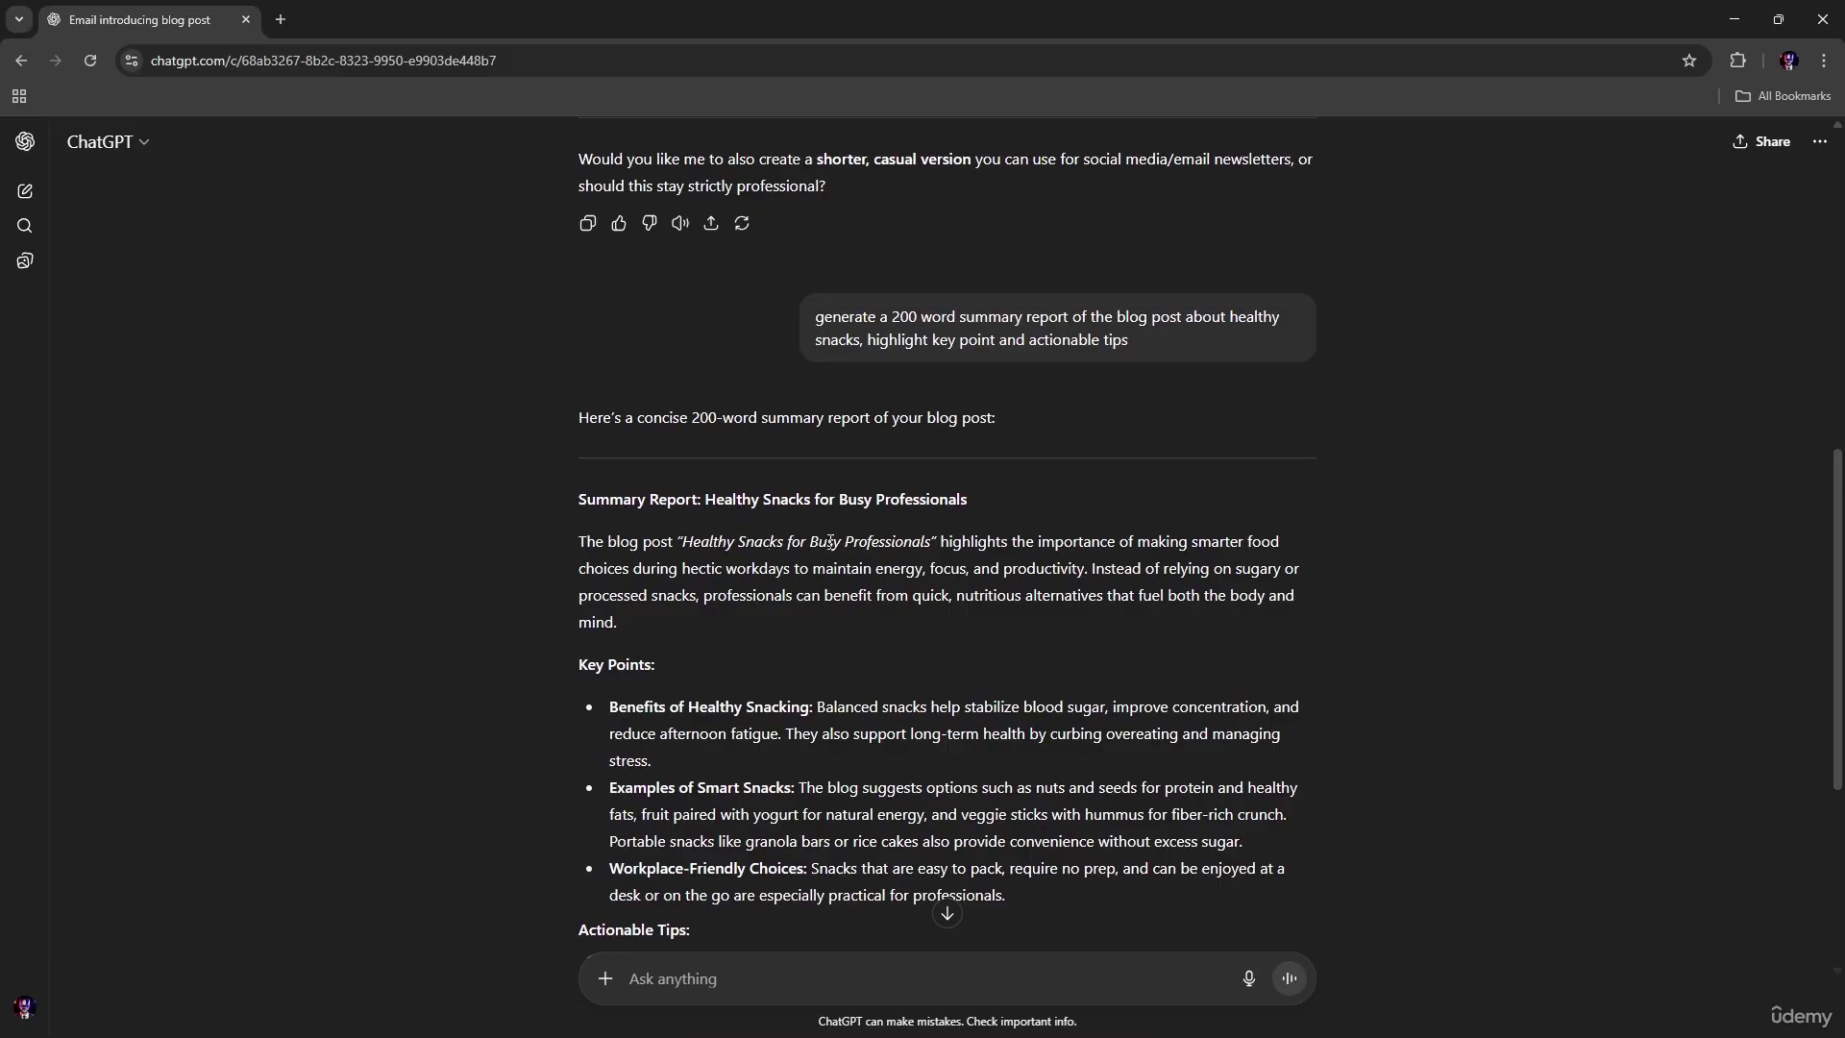
scroll(973, 553, "down", 3)
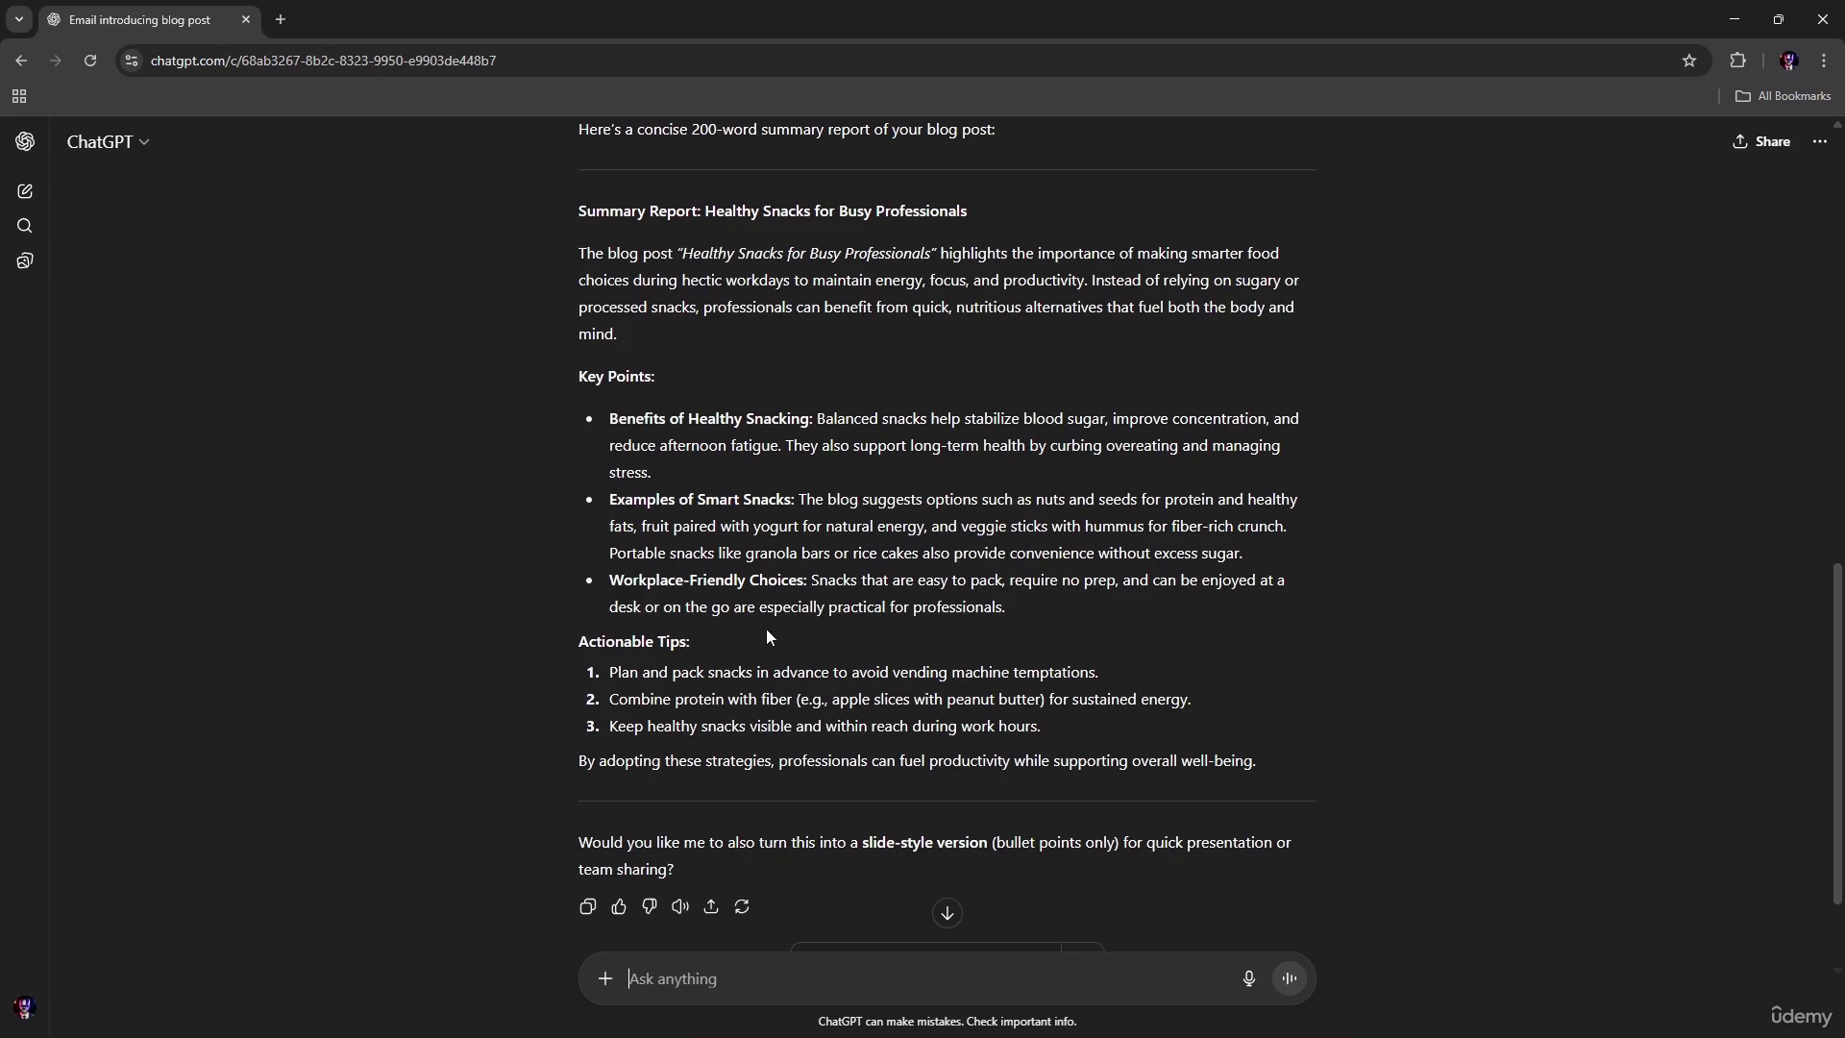
scroll(764, 606, "up", 3)
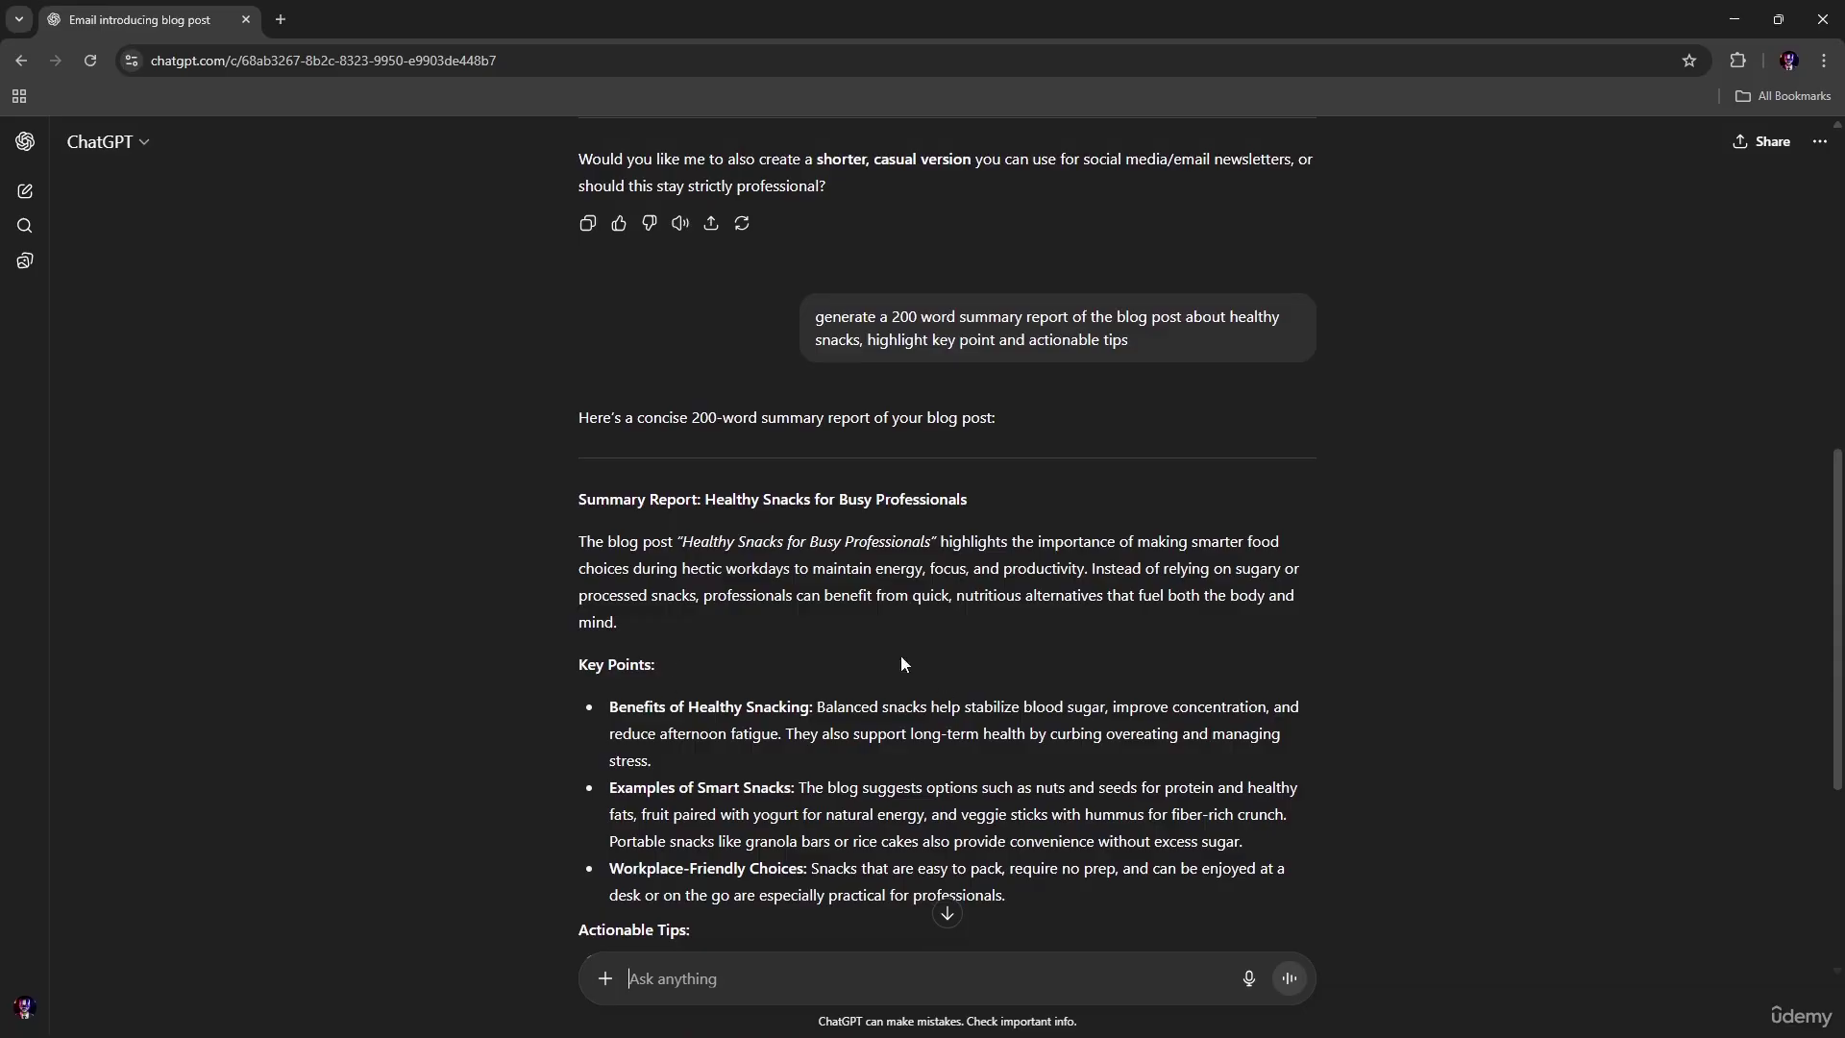
scroll(1105, 690, "down", 1)
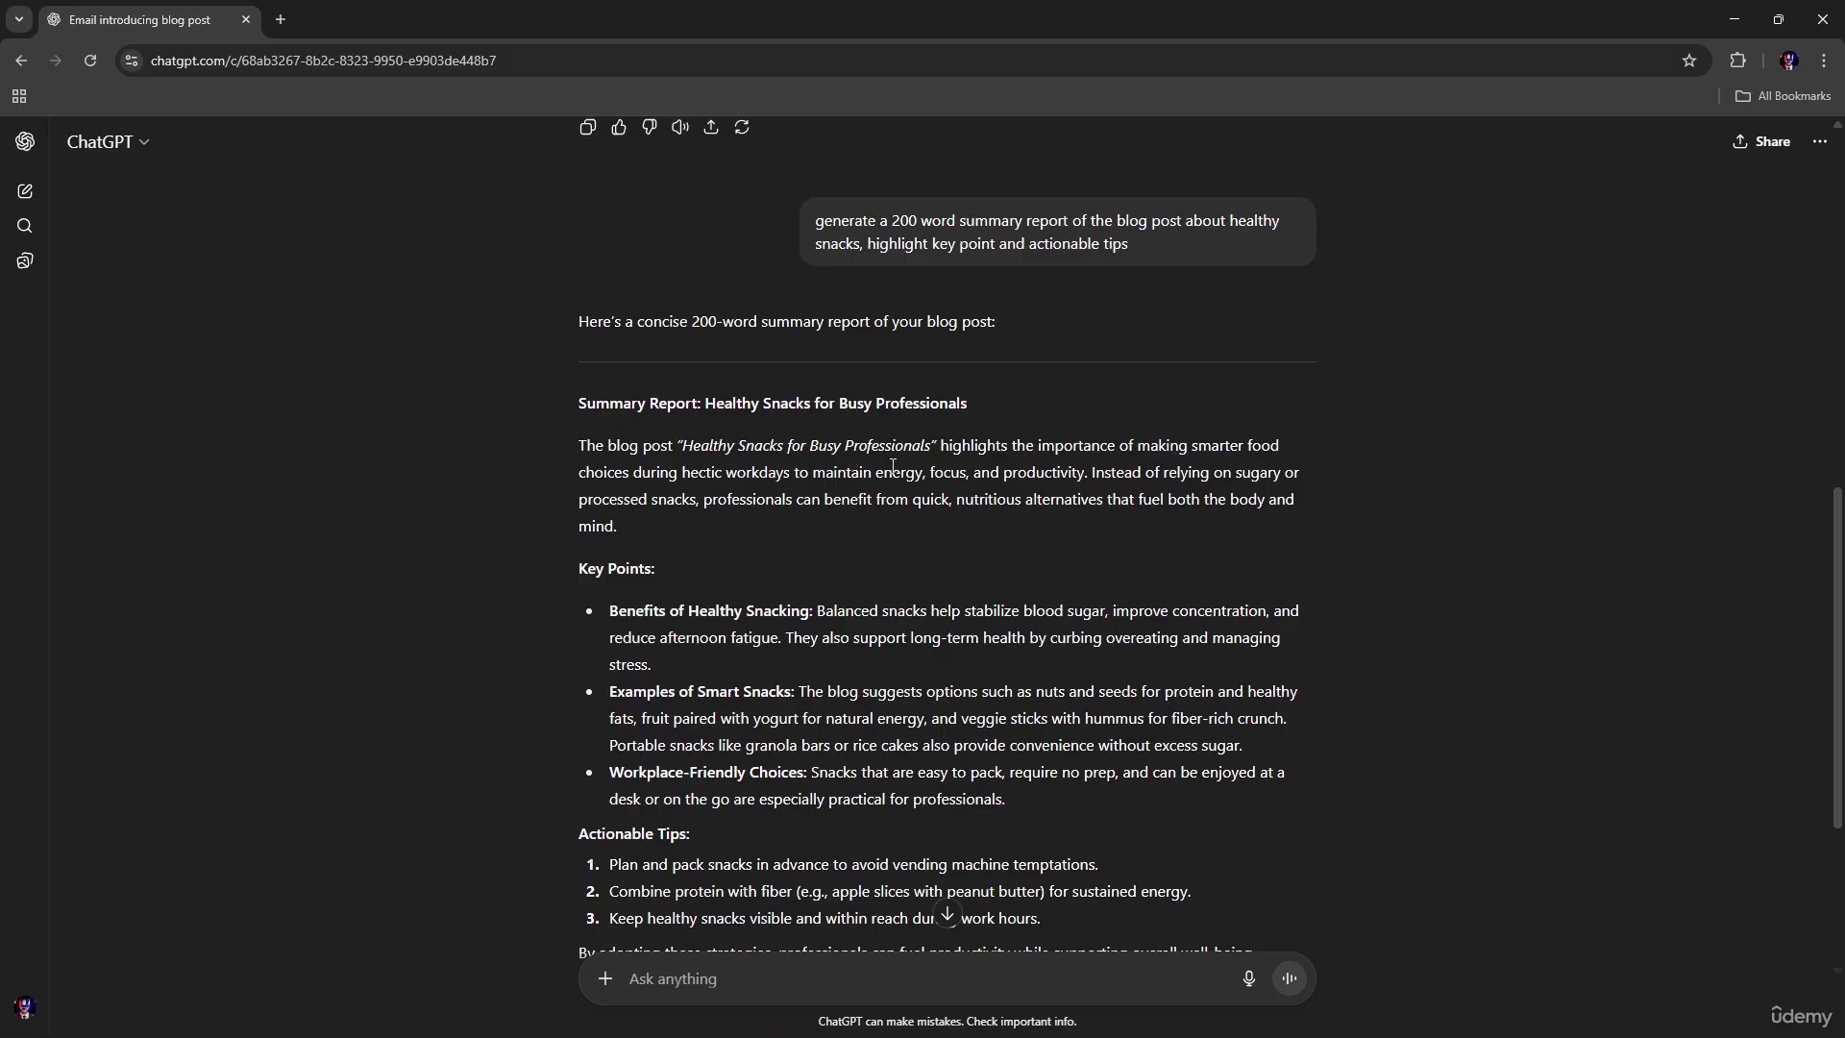
scroll(891, 491, "up", 3)
mouse_move(890, 494)
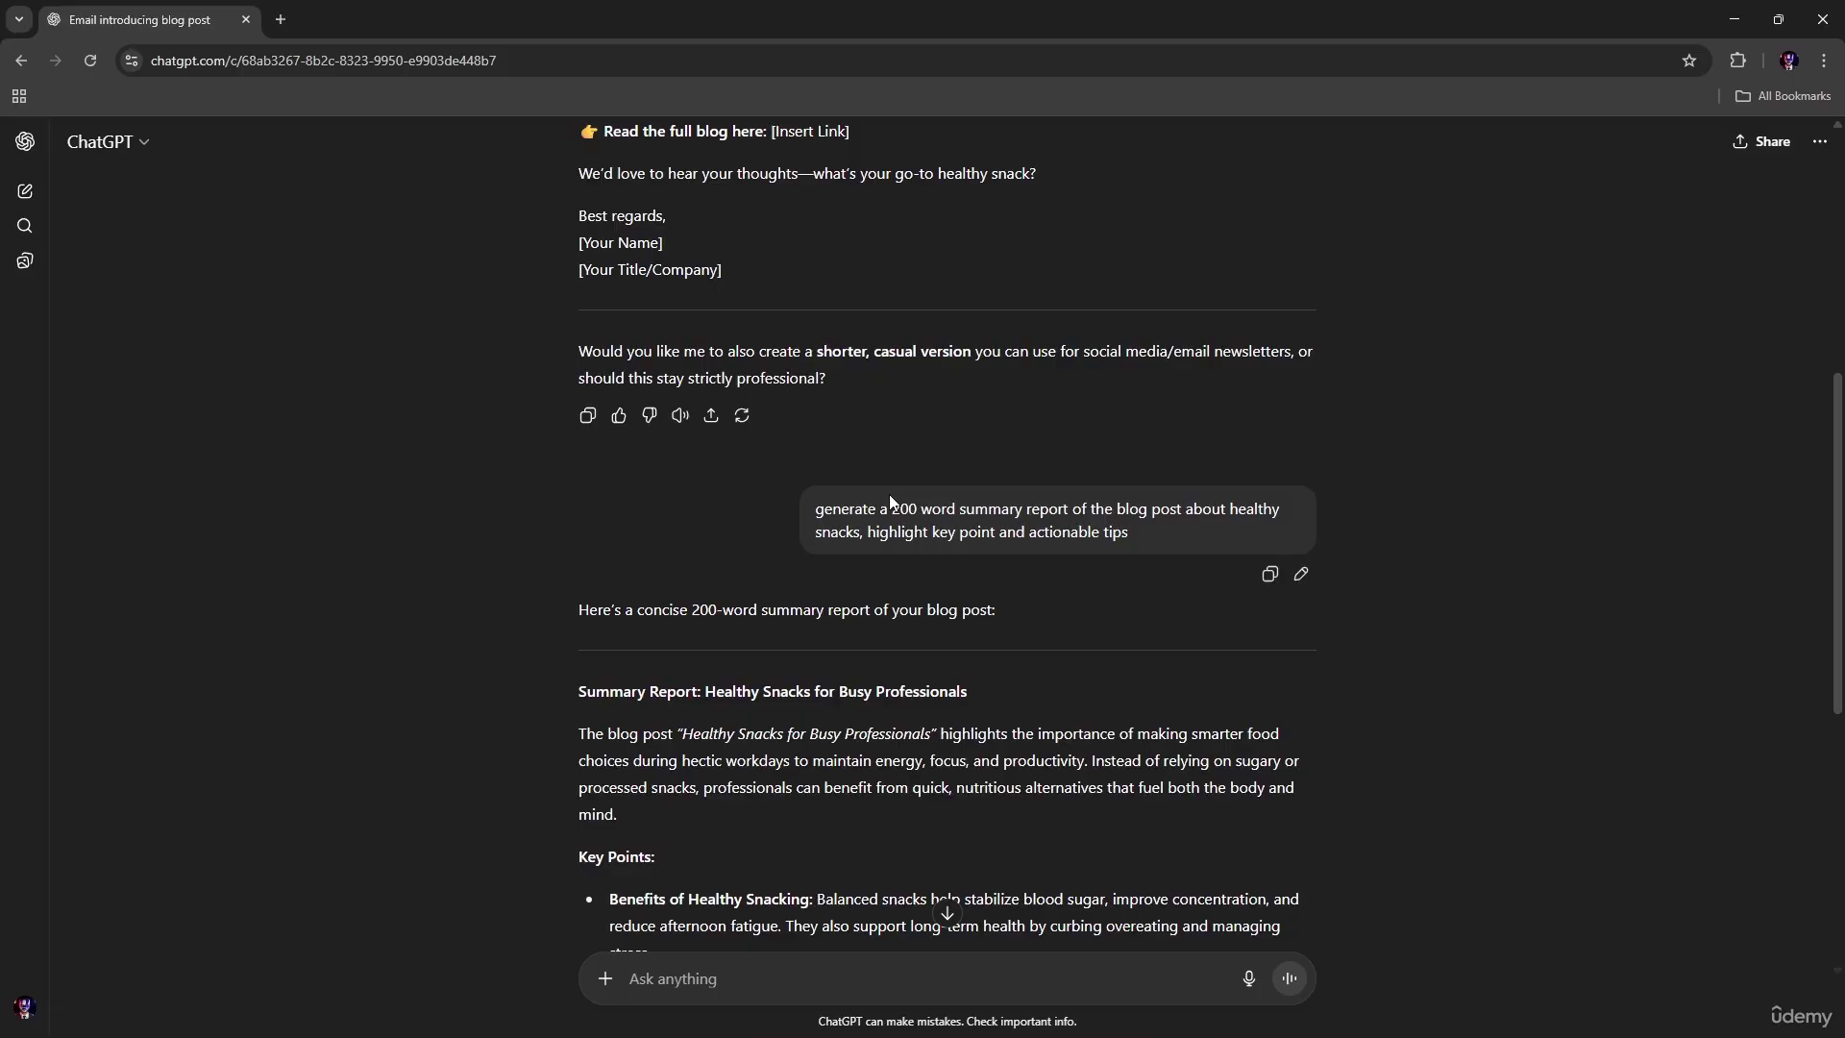